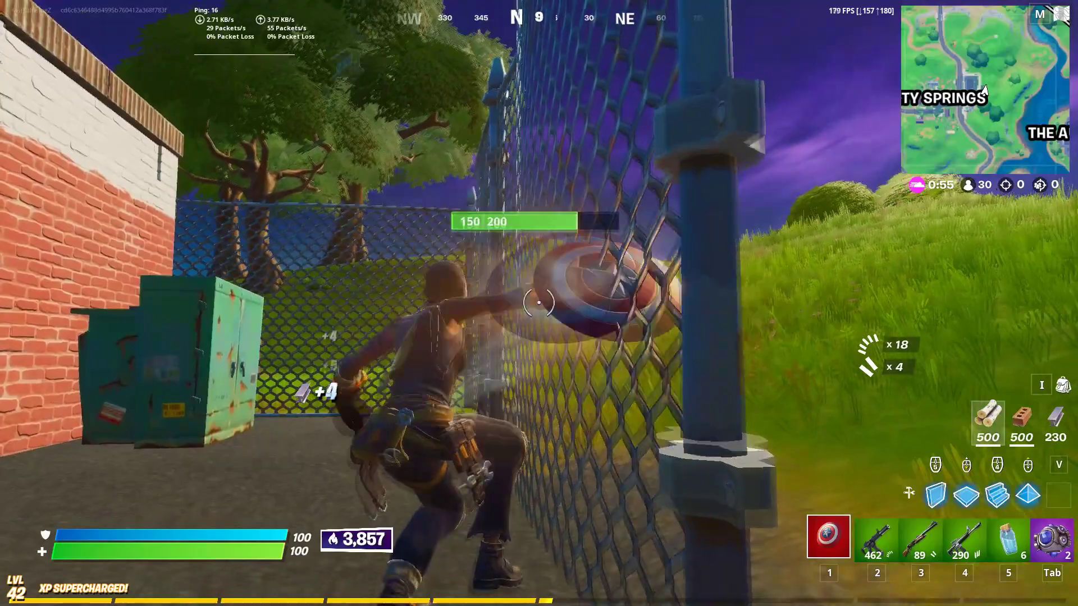
# Step: Harvest metal from the chain-link fence and run over the grassy hill to the lakeshore facing The Authority
pyautogui.click(539, 304)
pyautogui.click(538, 304)
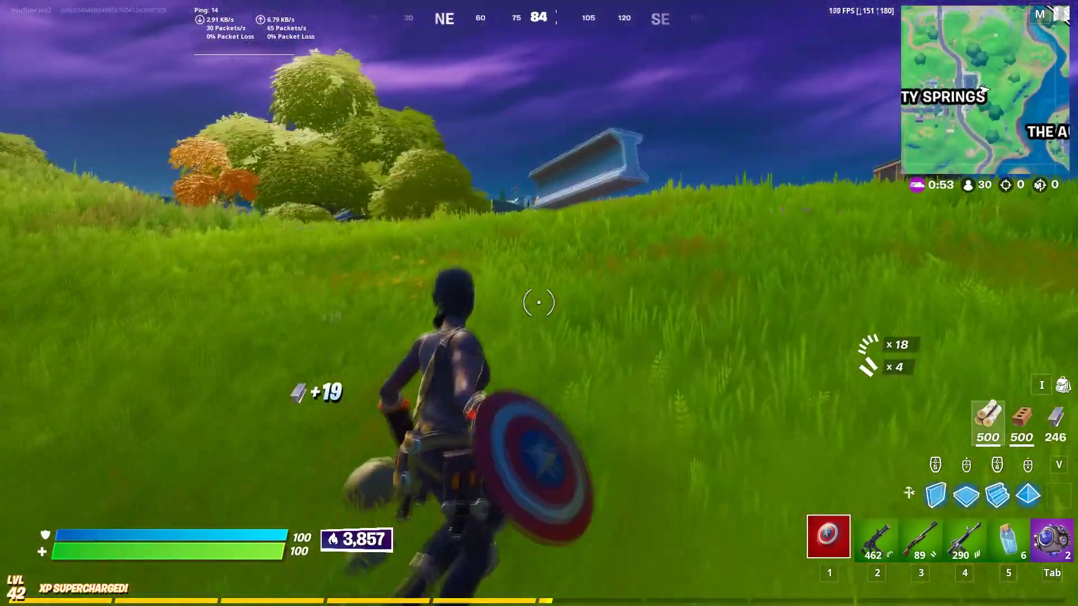
pyautogui.press('w')
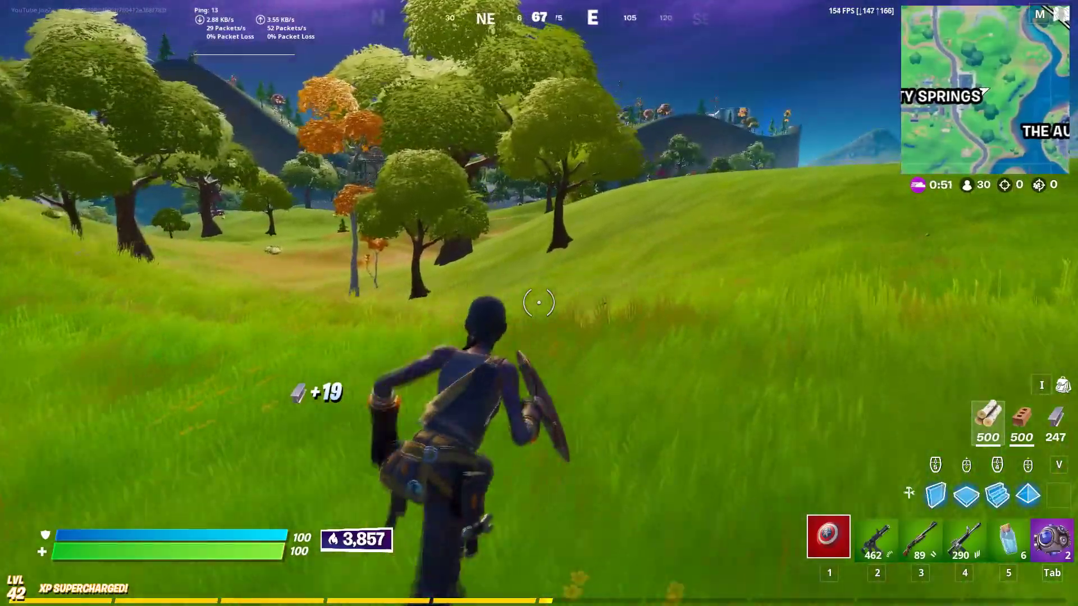
pyautogui.press('w')
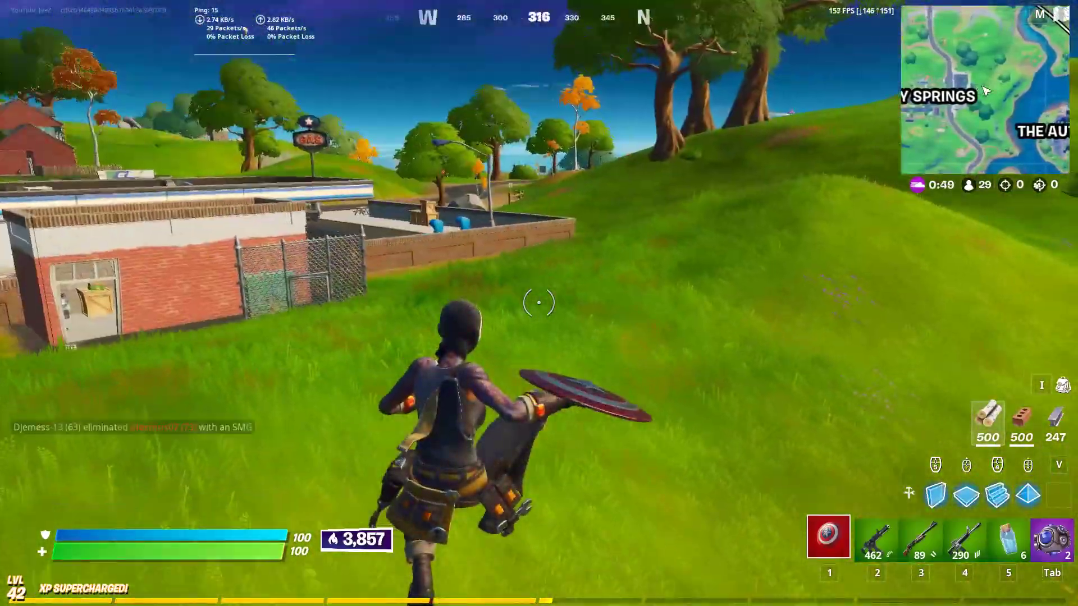
pyautogui.press('w')
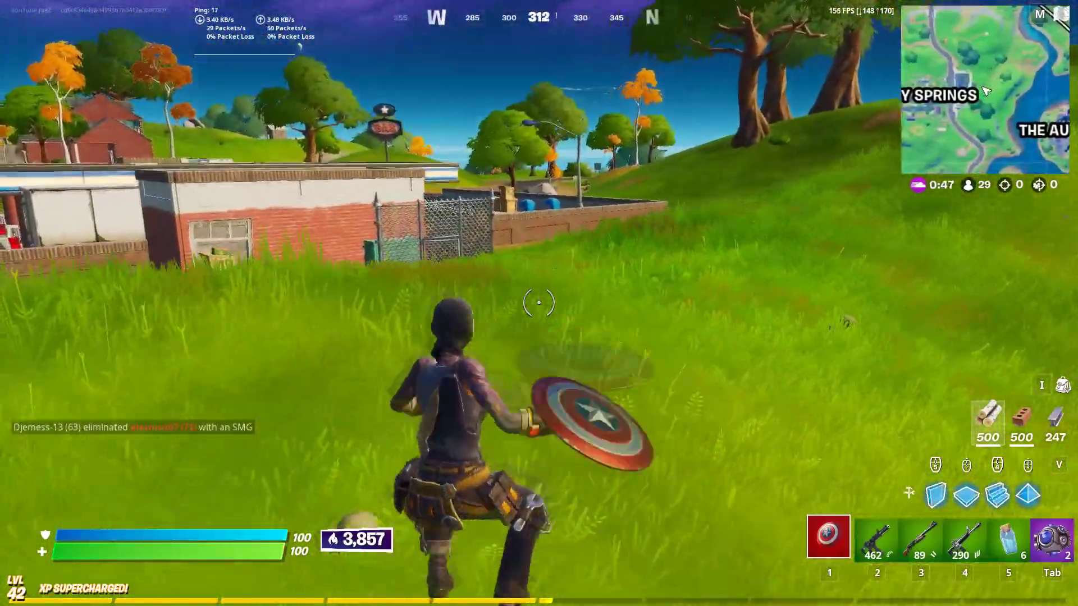
pyautogui.press('w')
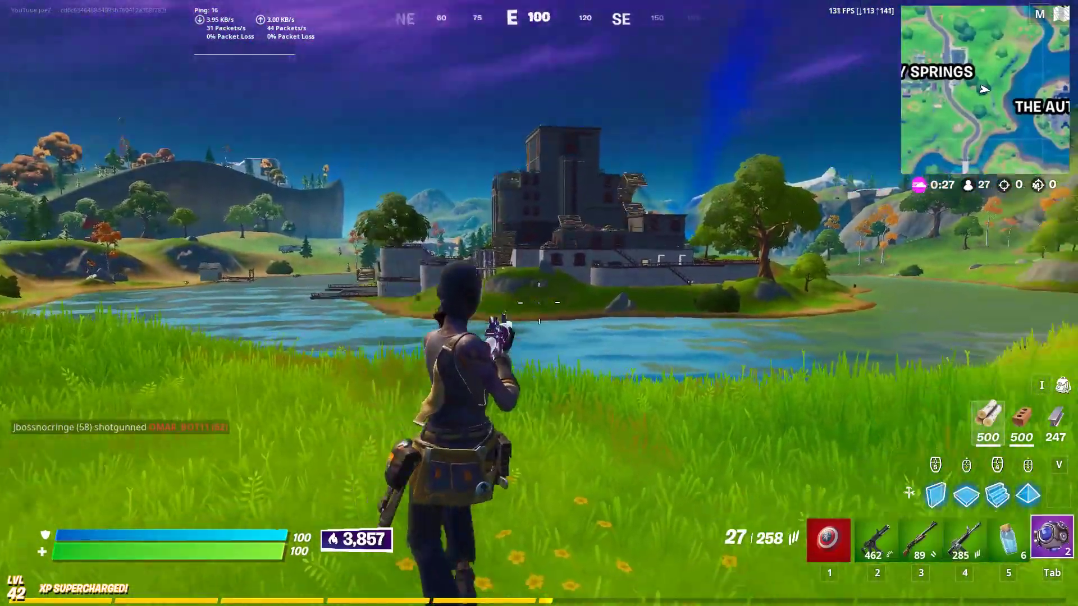
# Step: Equip the purple grenades and use them while crossing the water toward The Authority
pyautogui.press('Tab')
pyautogui.press('w')
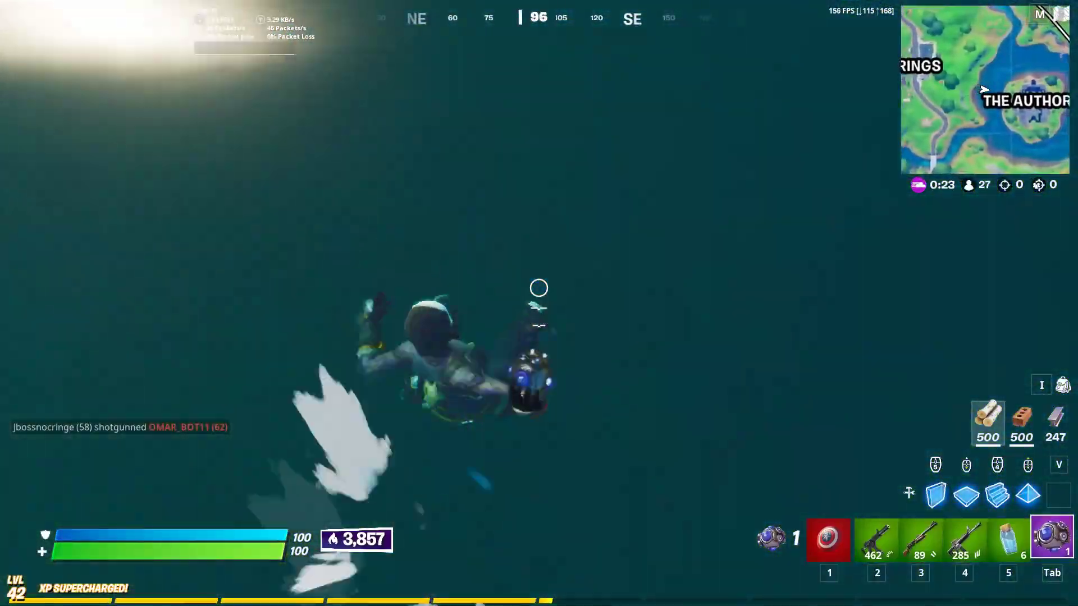
pyautogui.click(538, 303)
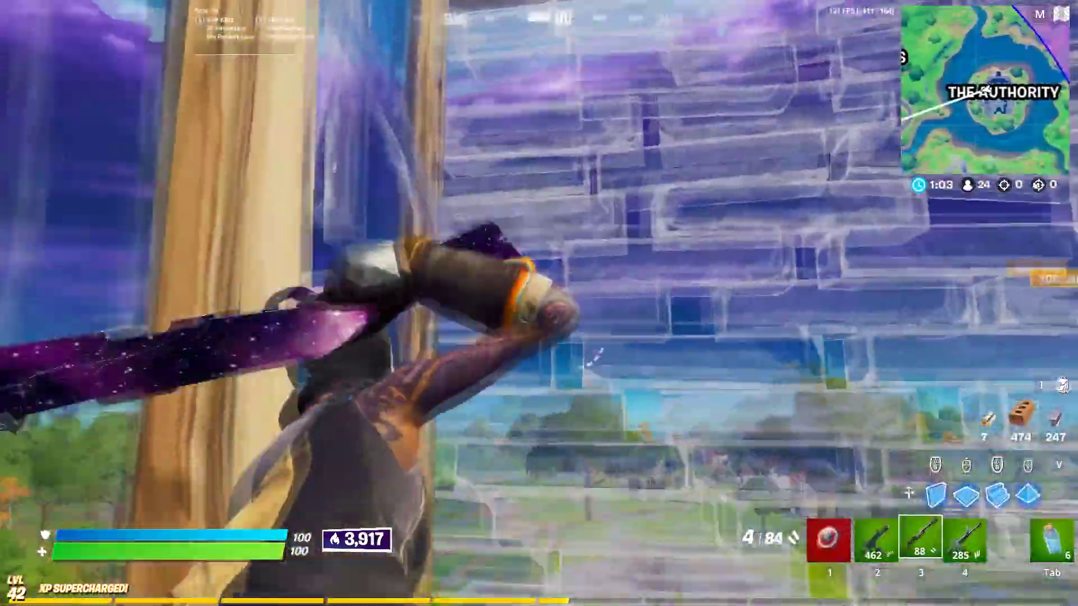
# Step: Place brick pieces around the character at The Authority and equip the assault rifle
pyautogui.press('q')
pyautogui.click(538, 303)
pyautogui.click(539, 303)
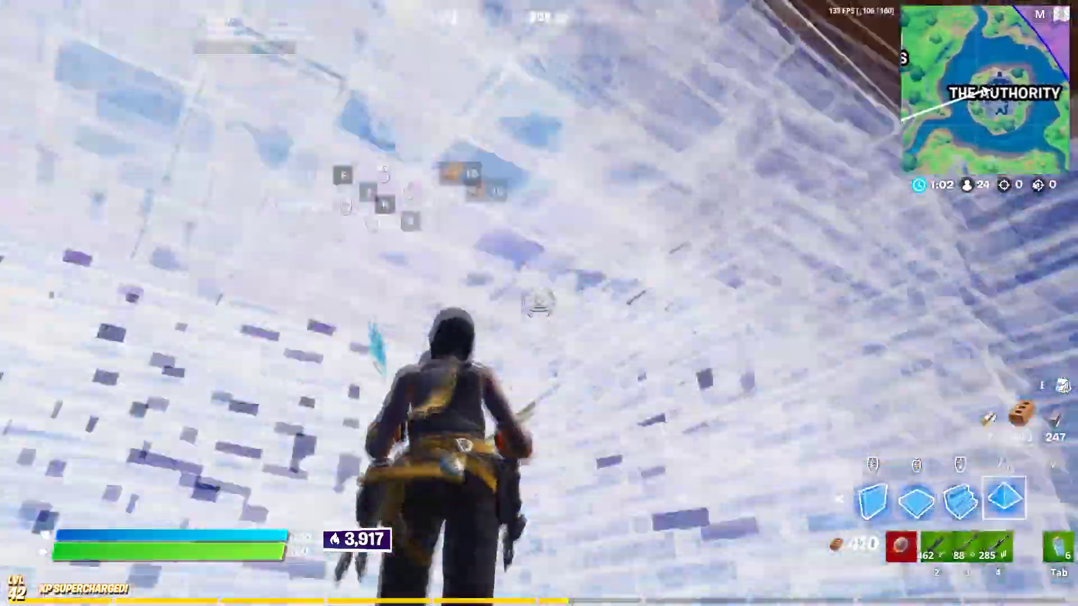
pyautogui.click(540, 303)
pyautogui.click(540, 303)
pyautogui.press('4')
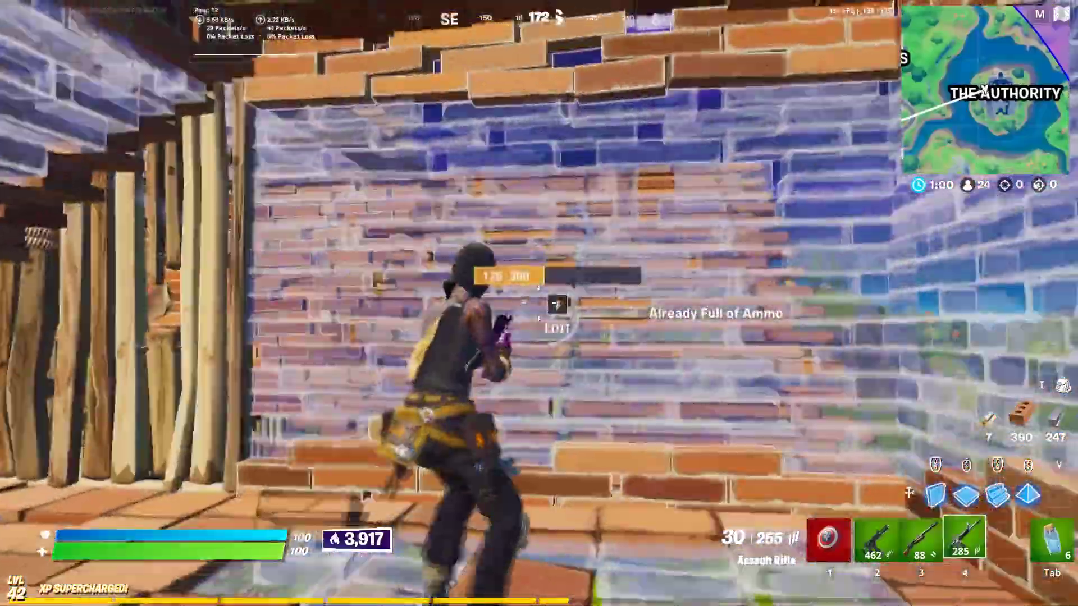
# Step: Equip the pump shotgun and edit and rebuild the brick pieces to close in on the nearby opponent
pyautogui.press('3')
pyautogui.press('f')
pyautogui.moveTo(539, 303); pyautogui.dragTo(539, 303)
pyautogui.press('f')
pyautogui.press('q')
pyautogui.click(540, 303)
pyautogui.press('f')
pyautogui.press('f')
pyautogui.click(540, 303)
# Step: Open up the opponent's brick box with edits and eliminate them with the pump shotgun
pyautogui.press('q')
pyautogui.click(540, 303)
pyautogui.press('f')
pyautogui.press('f')
pyautogui.click(539, 303)
pyautogui.press('2')
pyautogui.press('3')
pyautogui.click(539, 303)
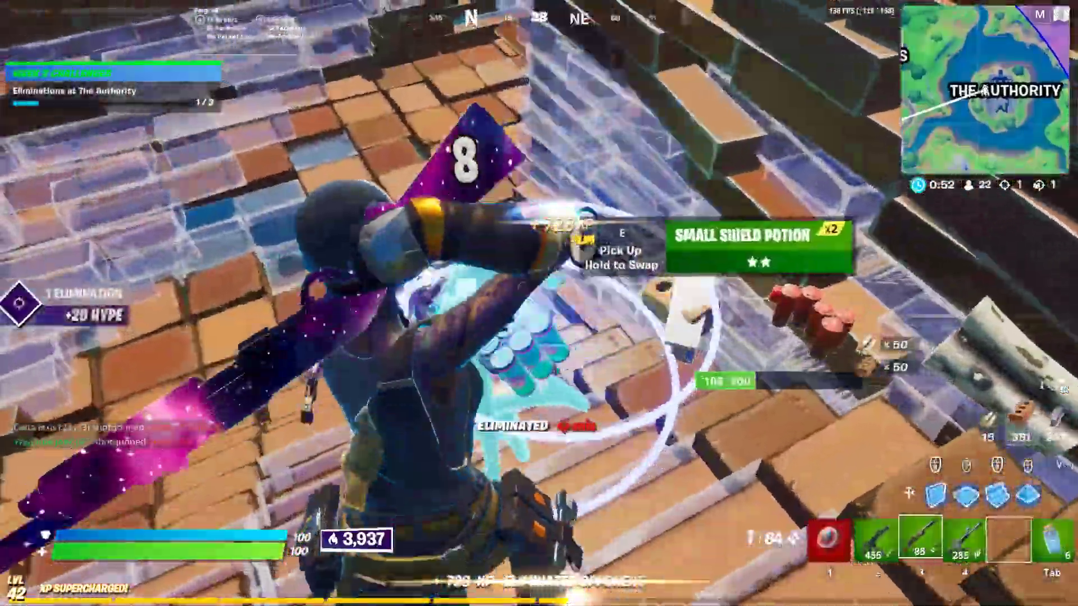
# Step: Collect the dropped ammo and materials and replace the green pump shotgun with the purple one
pyautogui.press('w')
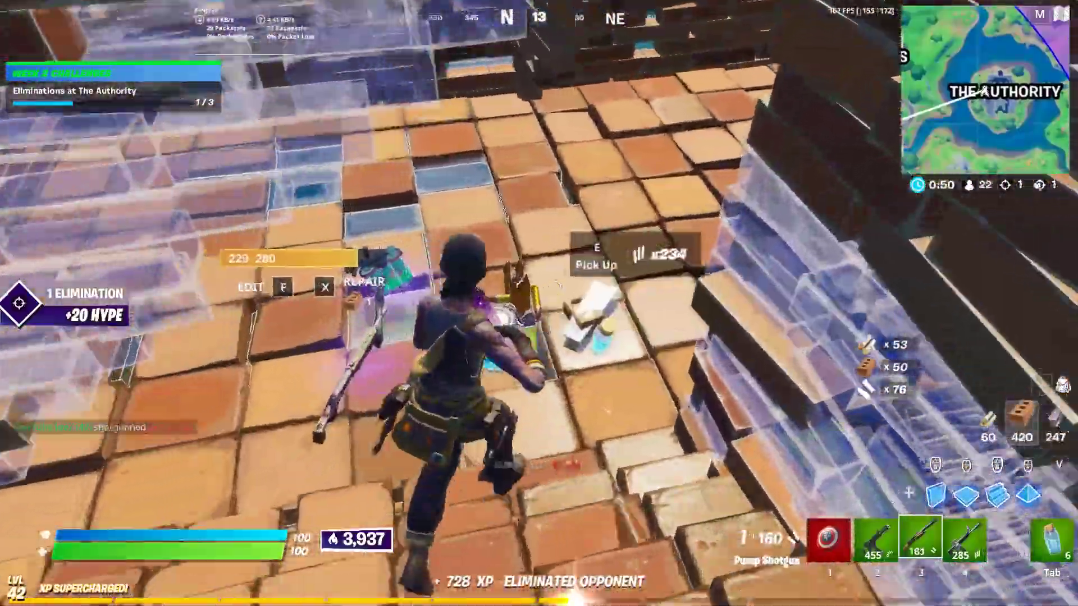
pyautogui.press('e')
pyautogui.press('Tab')
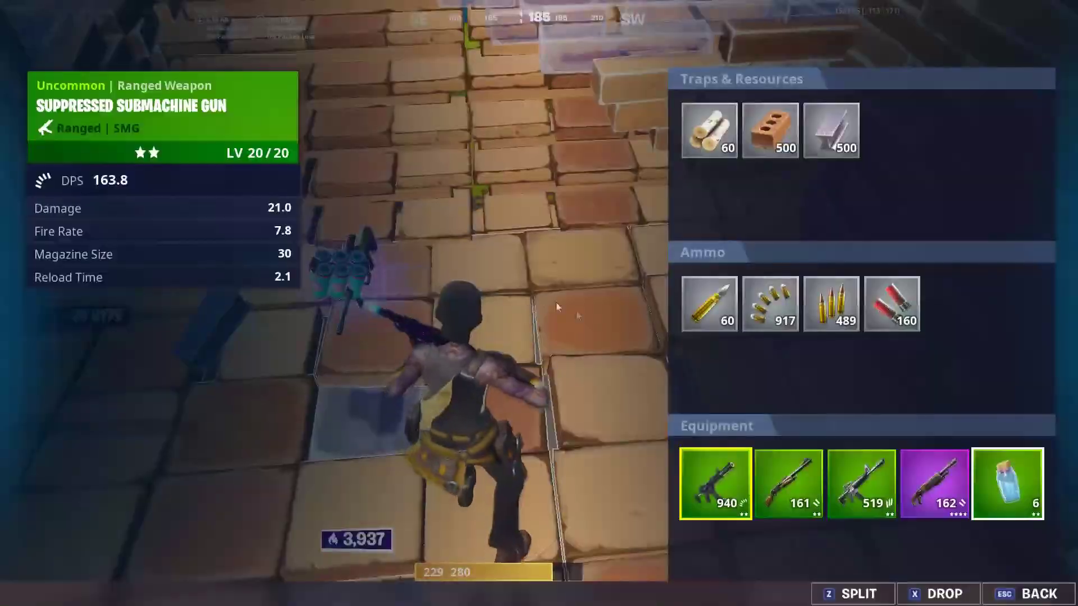
pyautogui.press('i')
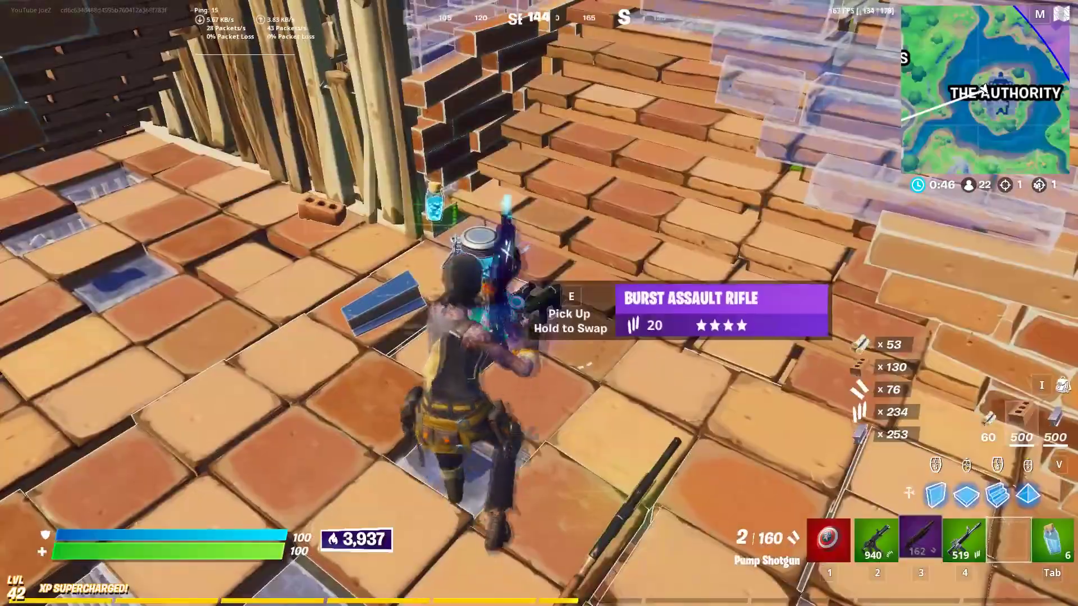
# Step: Reload the purple shotgun and pick up the Chug Splash into the fifth slot
pyautogui.press('r')
pyautogui.press('w')
pyautogui.press('e')
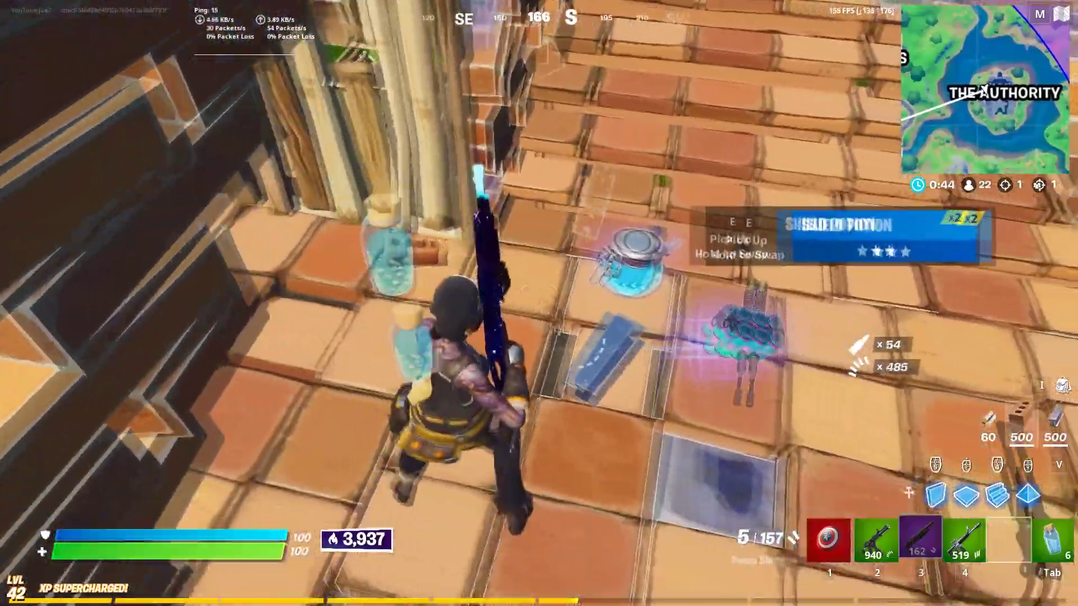
pyautogui.press('5')
pyautogui.press('e')
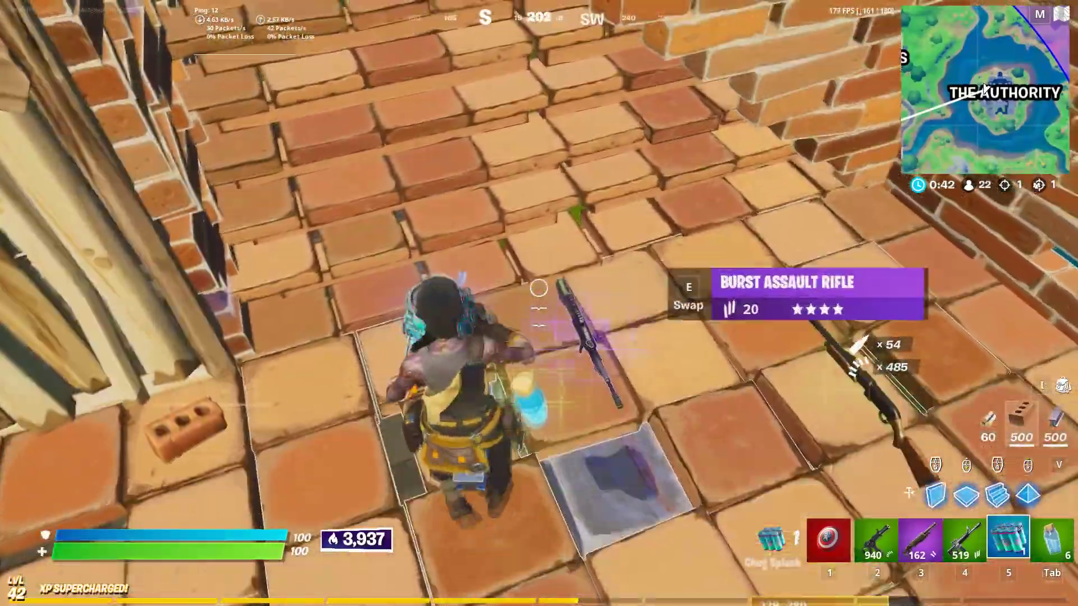
# Step: Swap the green assault rifle for the Burst Assault Rifle and cycle through the equipped weapons
pyautogui.press('4')
pyautogui.press('e')
pyautogui.press('w')
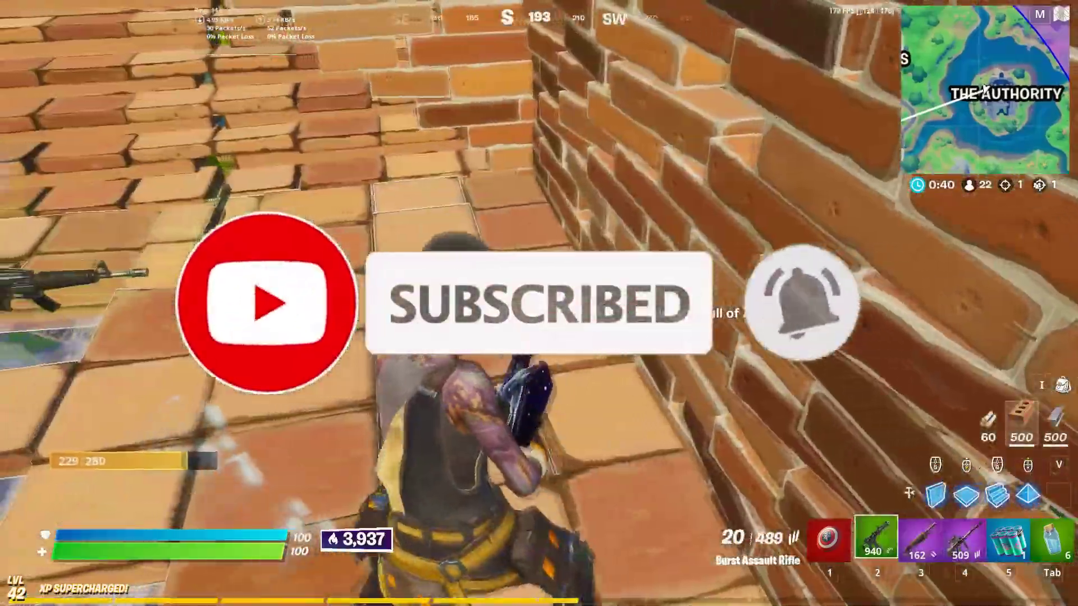
pyautogui.press('3')
pyautogui.press('4')
pyautogui.press('r')
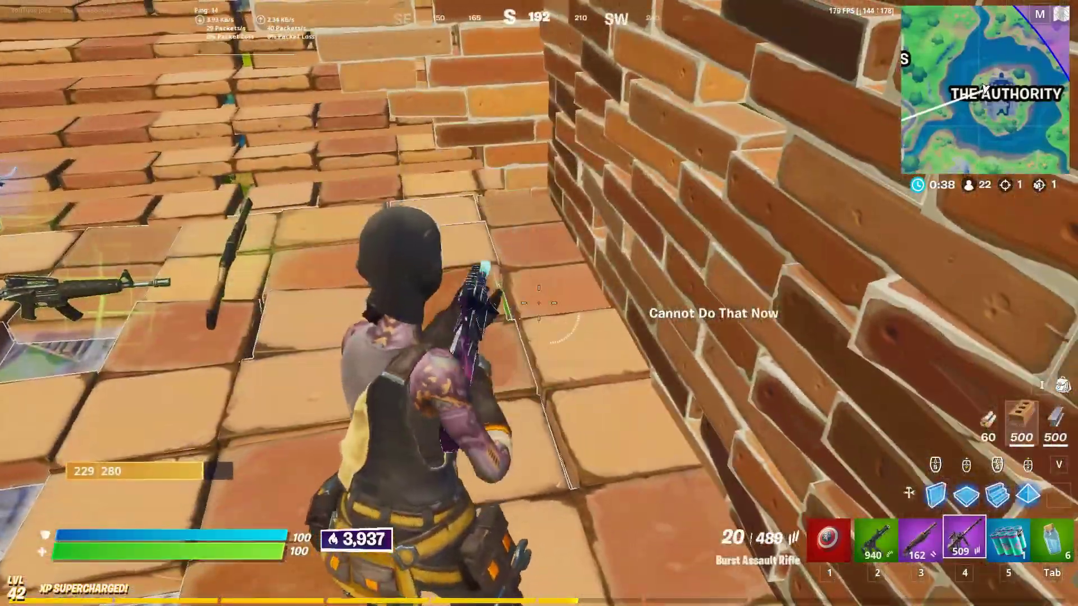
pyautogui.press('2')
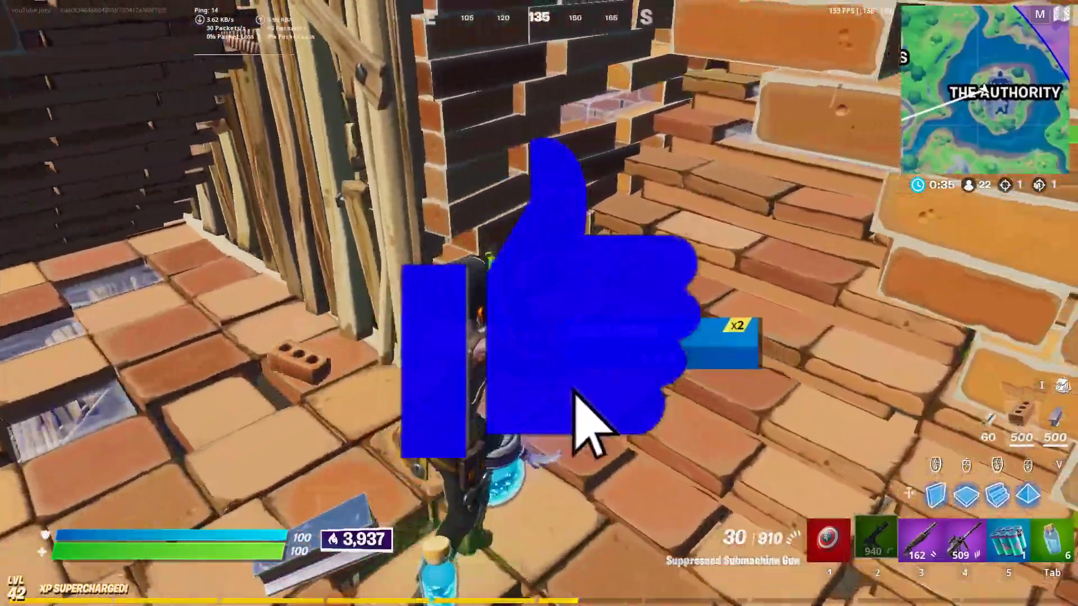
# Step: Replace the Chug Splash in the fifth slot with the two Shield Potions
pyautogui.press('5')
pyautogui.click(539, 304)
pyautogui.press('e')
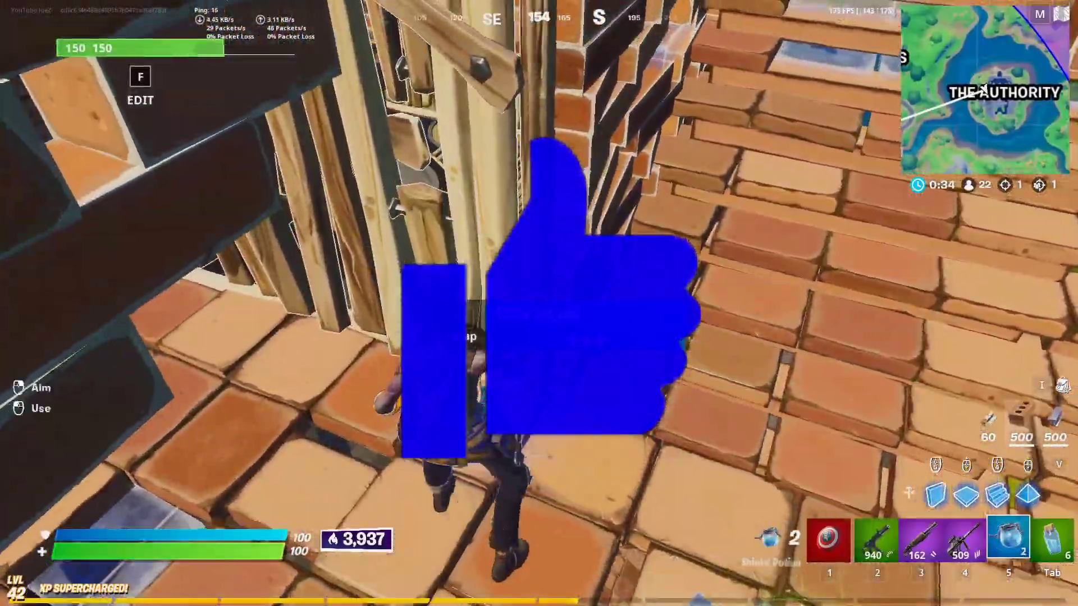
pyautogui.press('3')
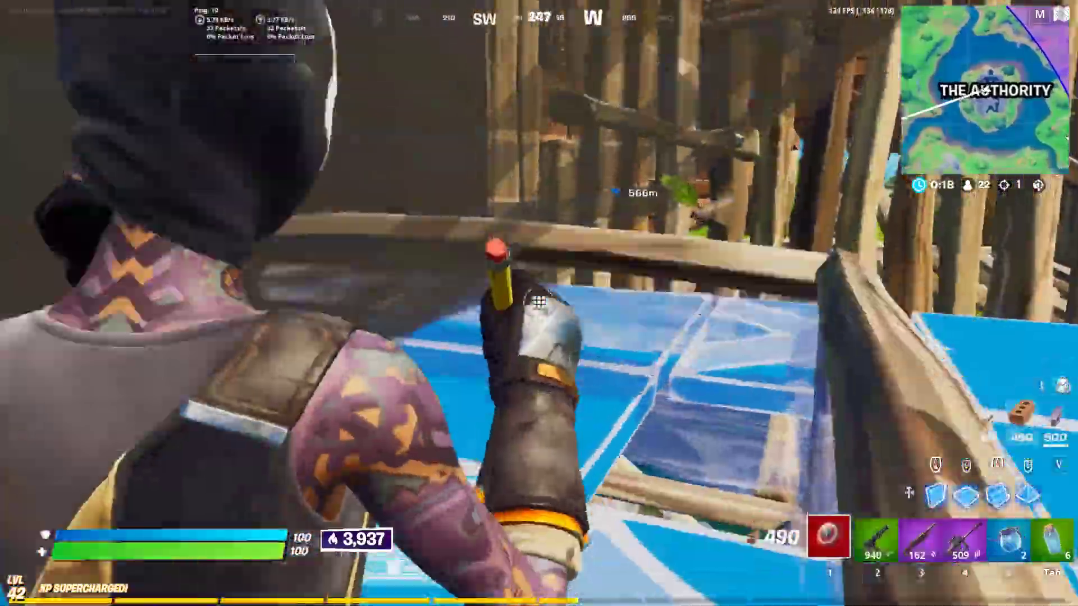
# Step: Edit the wooden build pieces to open a path through the structure
pyautogui.press('f')
pyautogui.press('f')
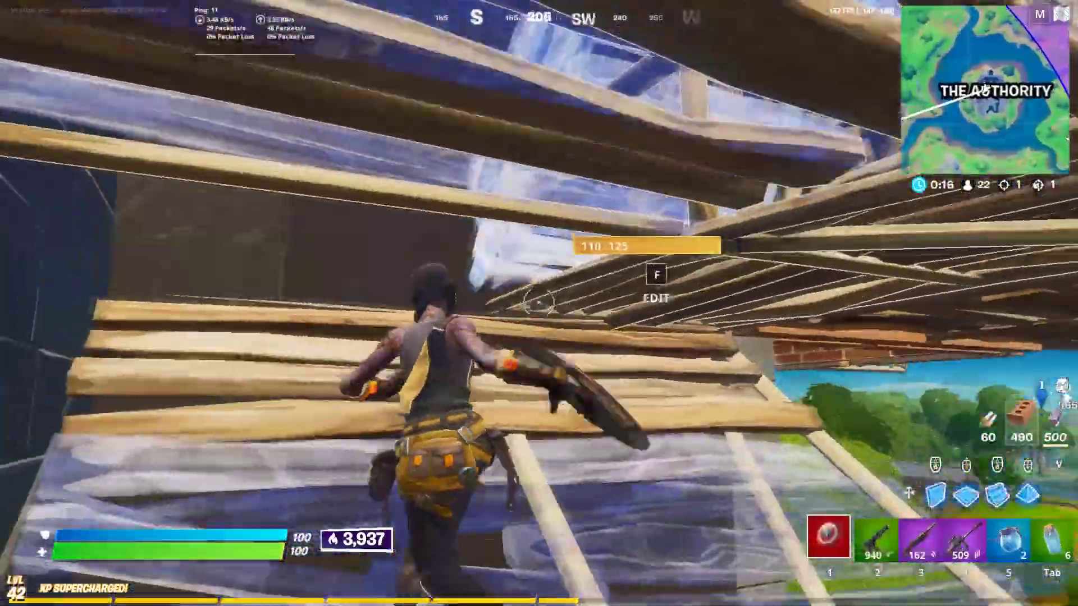
pyautogui.press('f')
pyautogui.press('f')
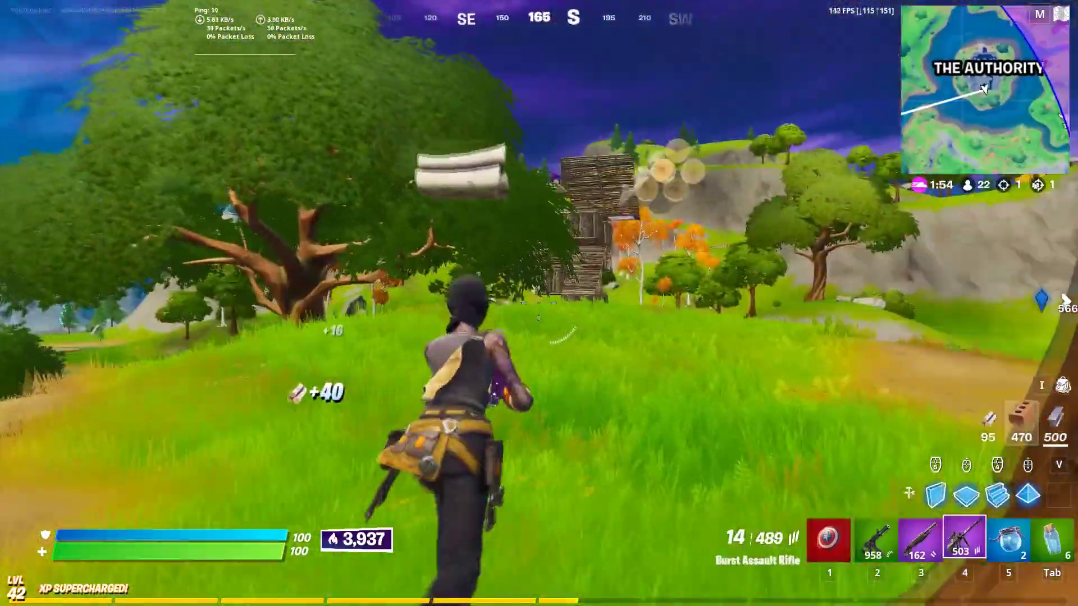
# Step: Fire aimed bursts at the wood-and-brick tower across the river with the Burst Assault Rifle, reloading between volleys
pyautogui.rightClick(539, 304)
pyautogui.click(539, 304)
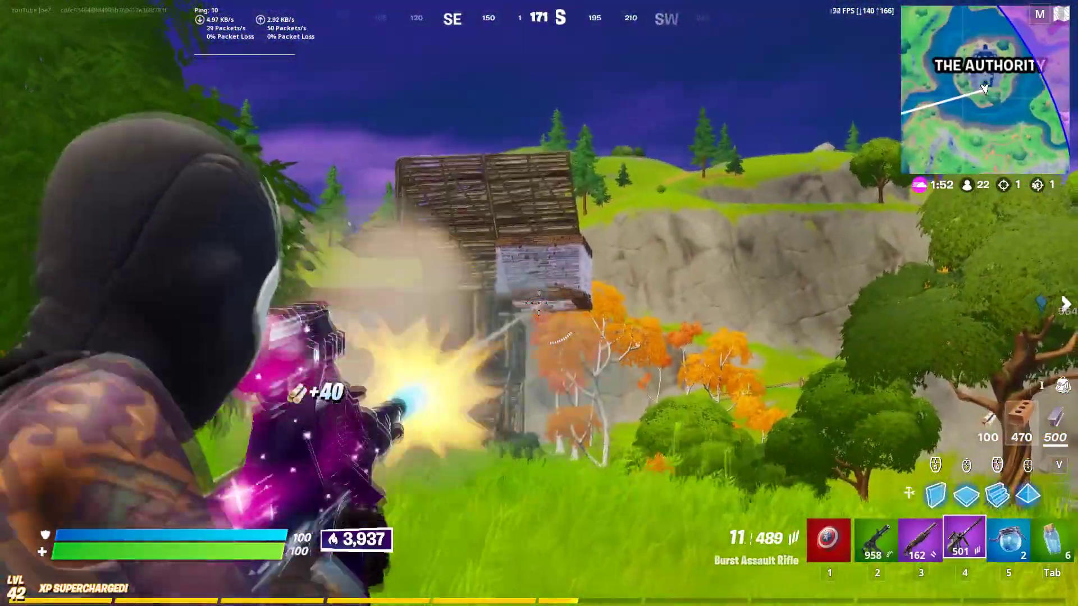
pyautogui.press('r')
pyautogui.press('space')
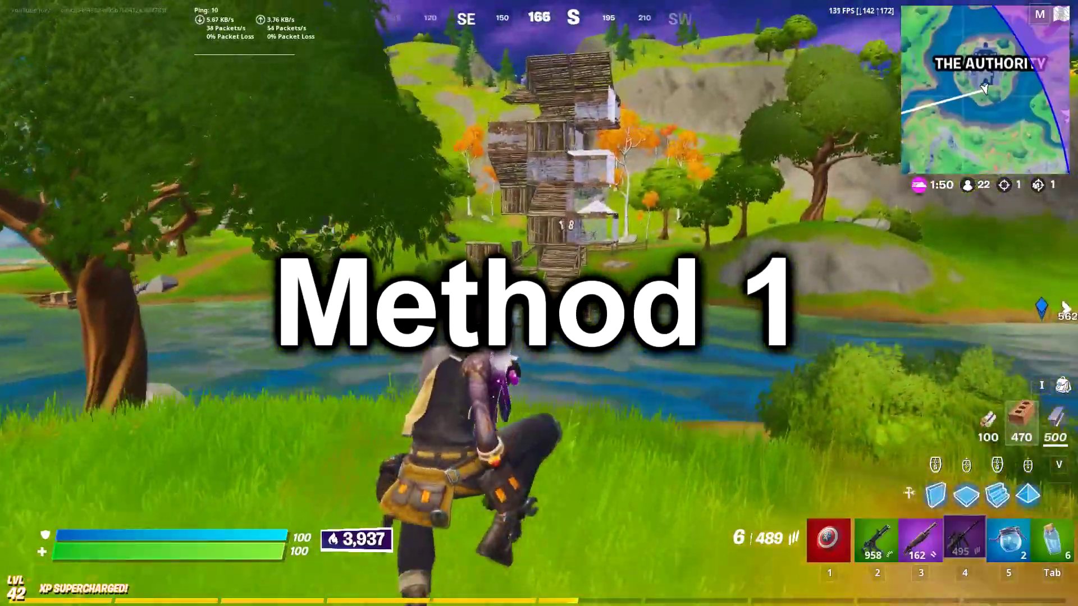
pyautogui.press('space')
pyautogui.rightClick(539, 303)
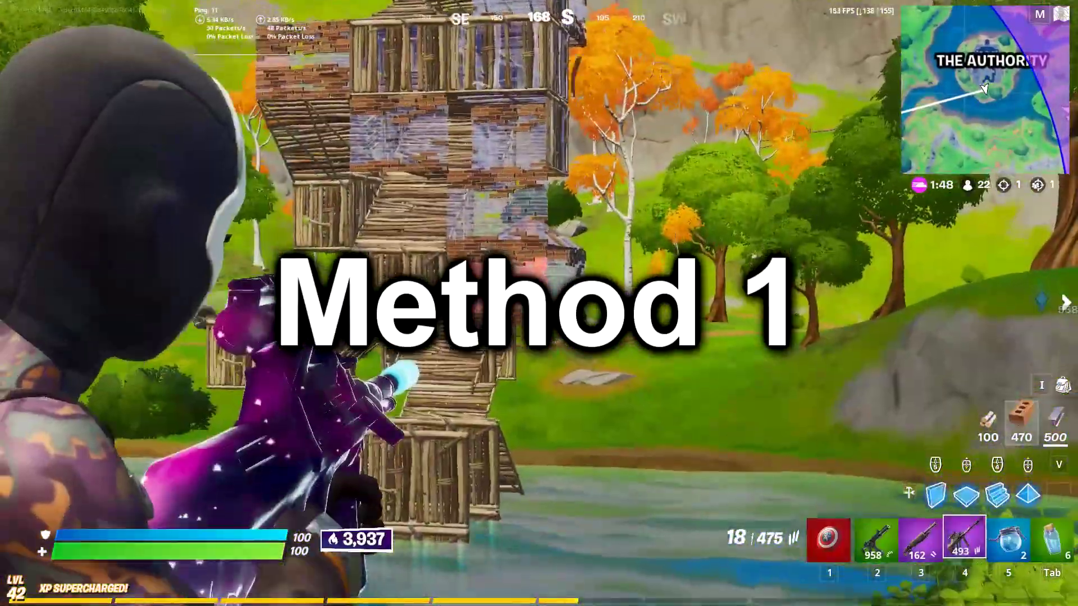
pyautogui.click(538, 304)
pyautogui.click(539, 304)
pyautogui.click(539, 303)
pyautogui.click(539, 303)
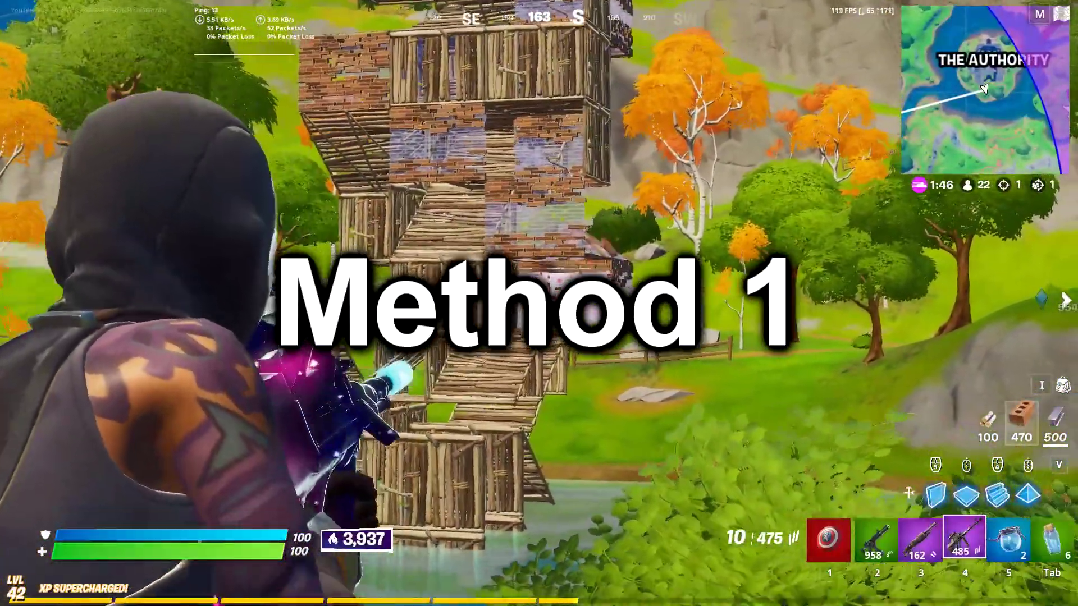
# Step: Run down to the campfire beach and swim across the river past the tower to the opposite shore
pyautogui.press('w')
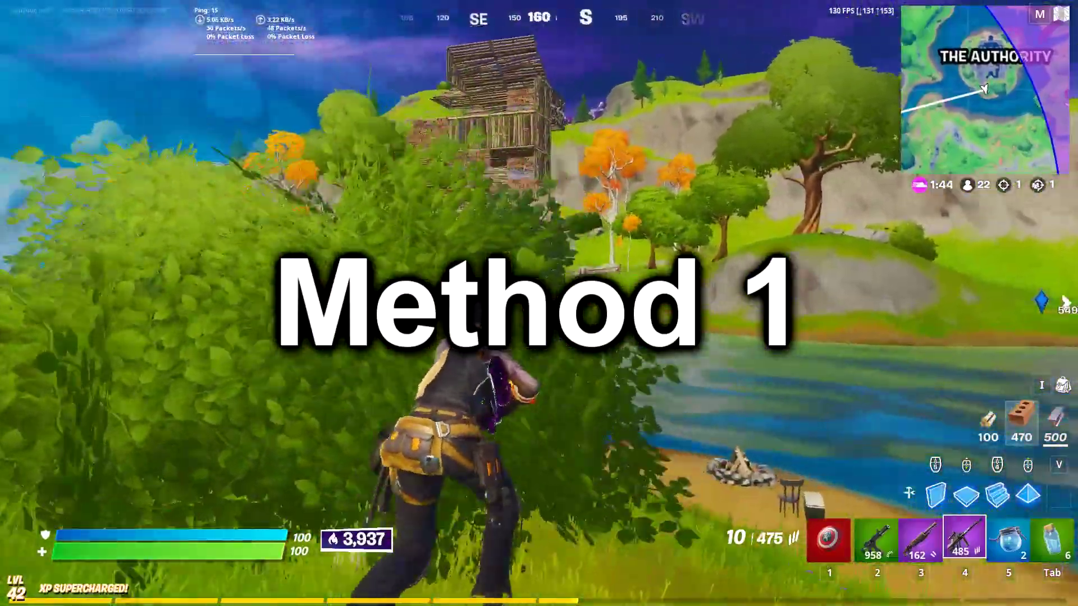
pyautogui.press('w')
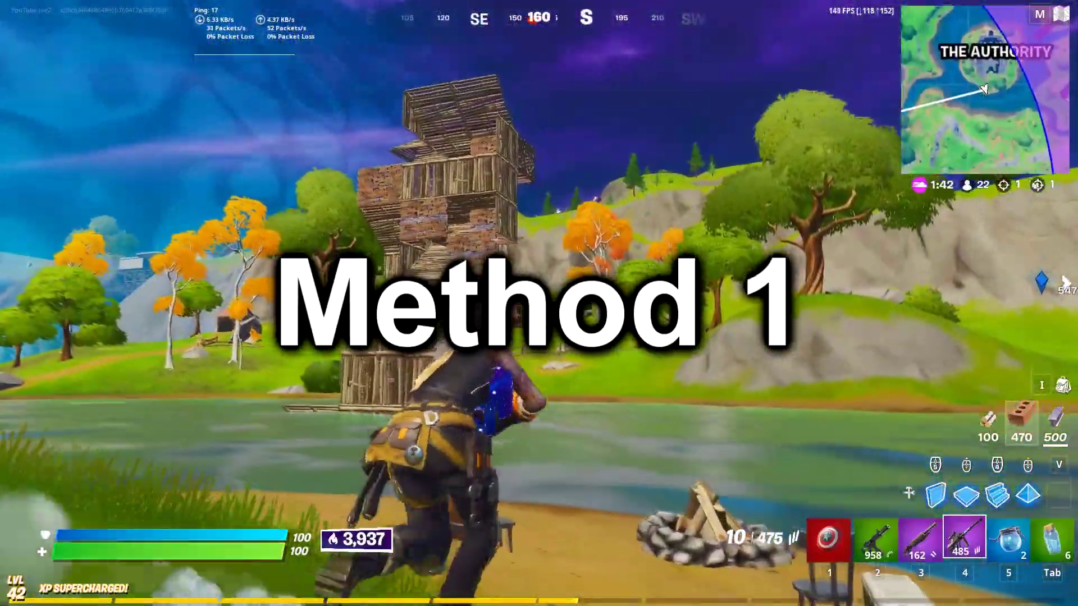
pyautogui.press('w')
pyautogui.press('w')
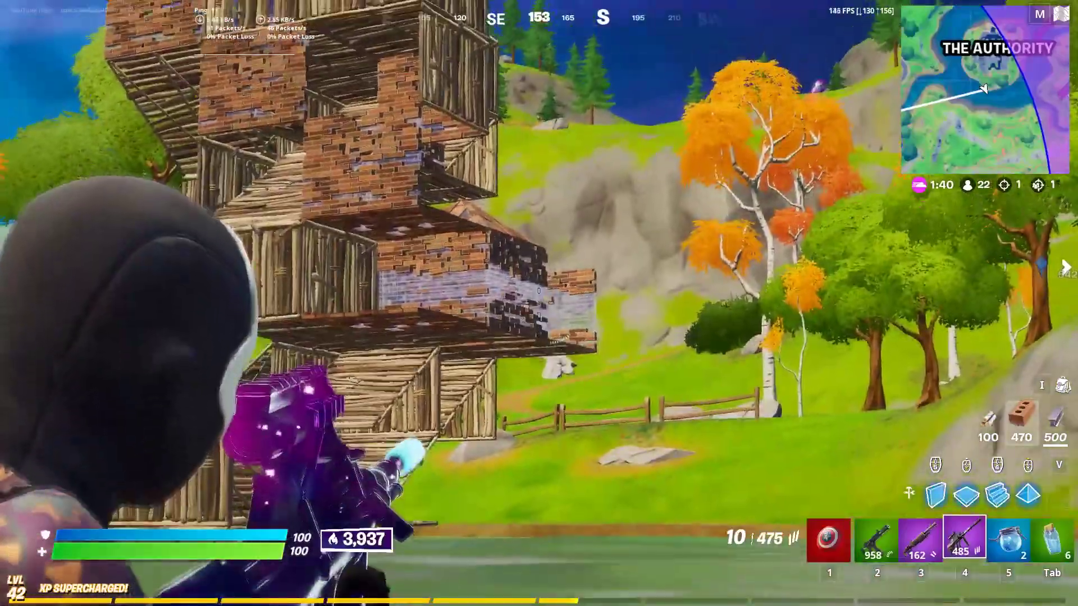
pyautogui.press('w')
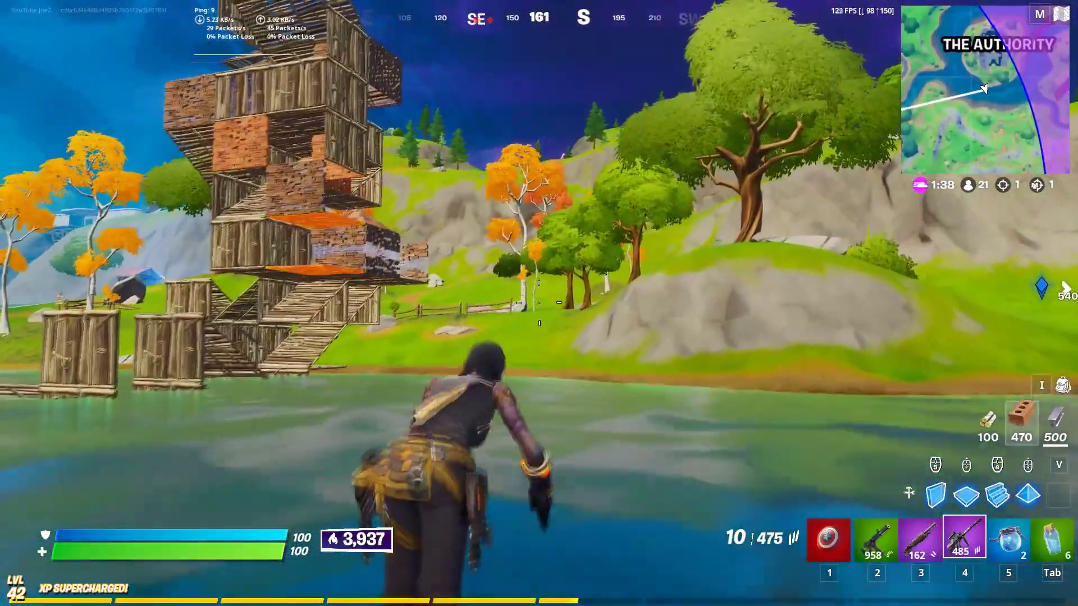
pyautogui.press('w')
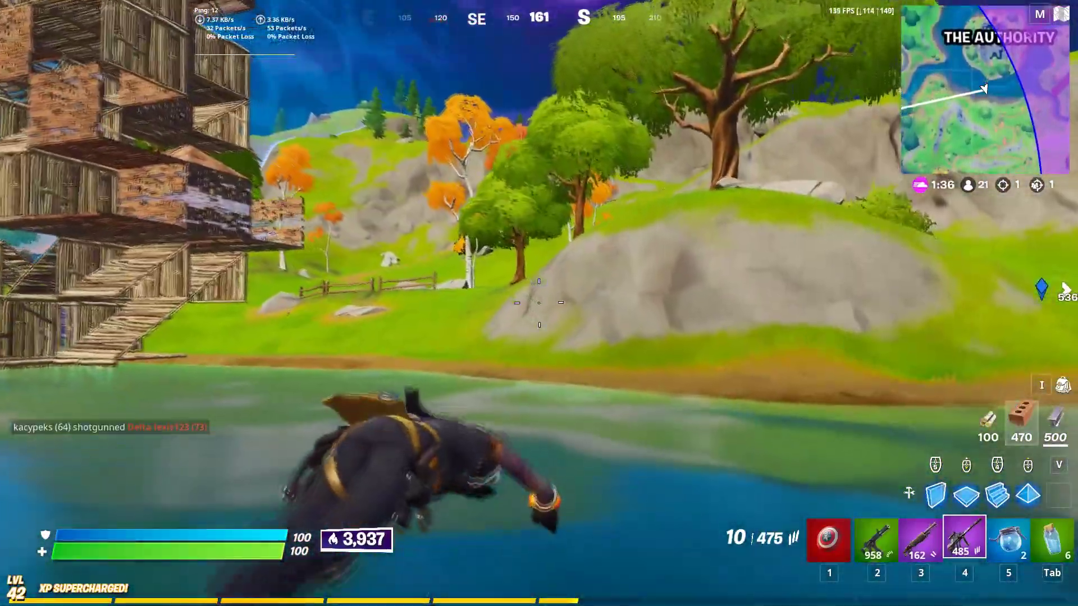
pyautogui.press('w')
pyautogui.press('space')
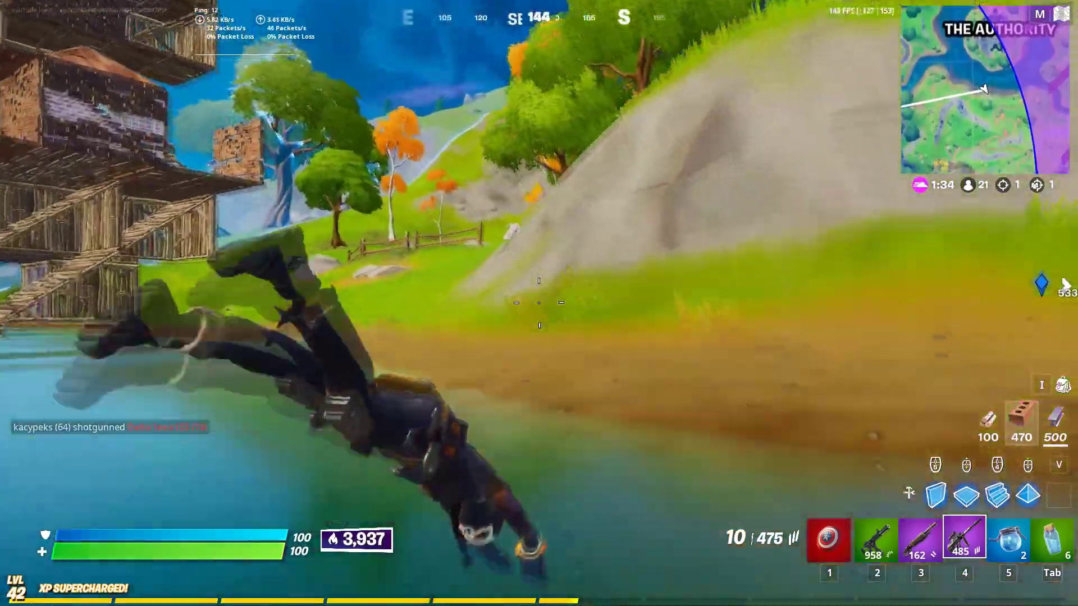
# Step: Climb the grassy slope beyond the river and run toward the rock cliff
pyautogui.press('w')
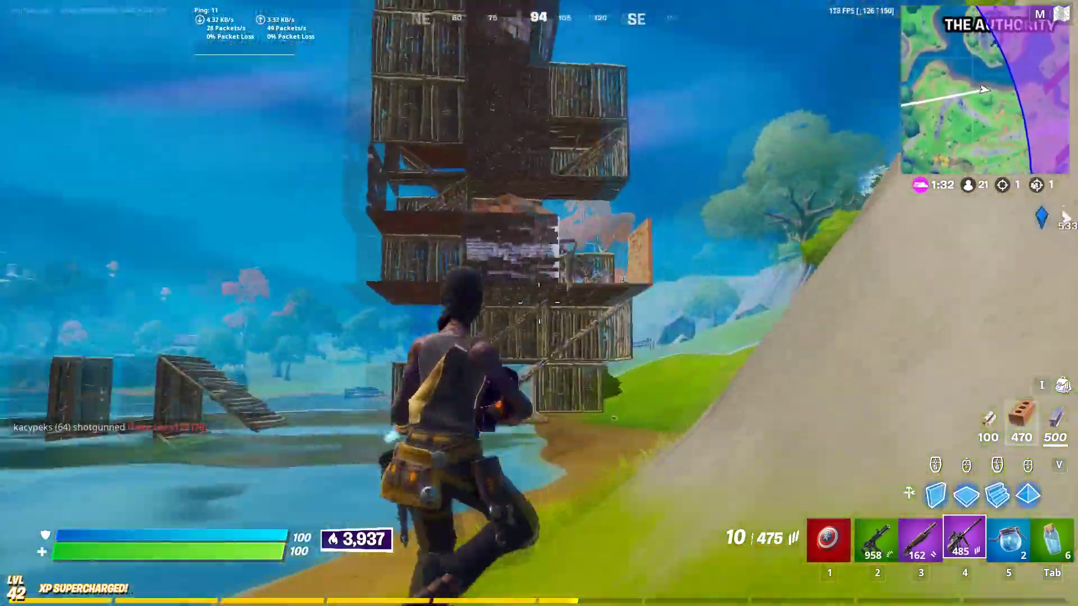
pyautogui.press('w')
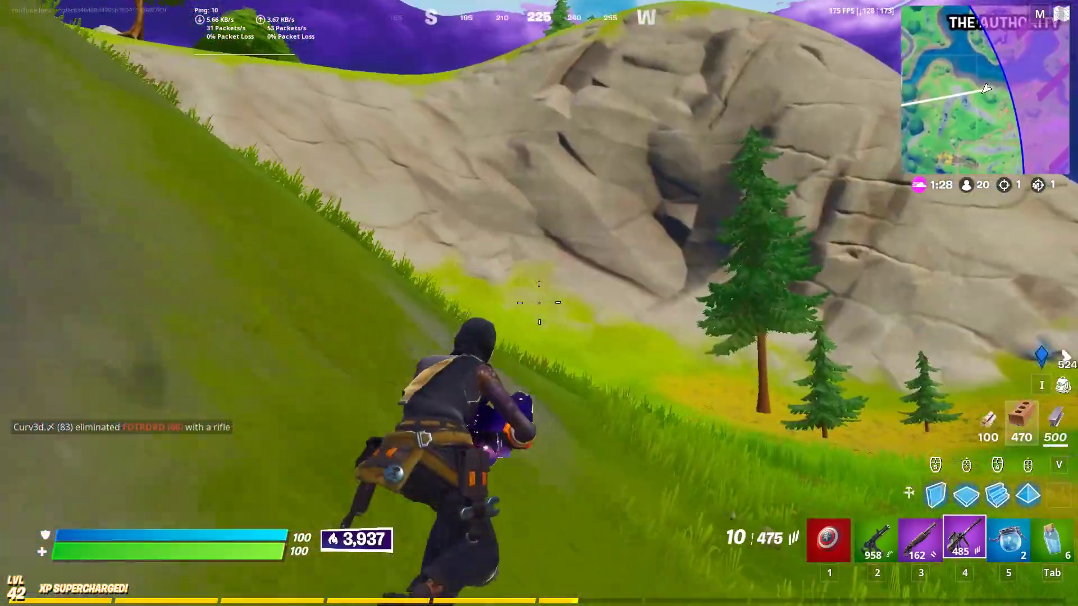
pyautogui.press('w')
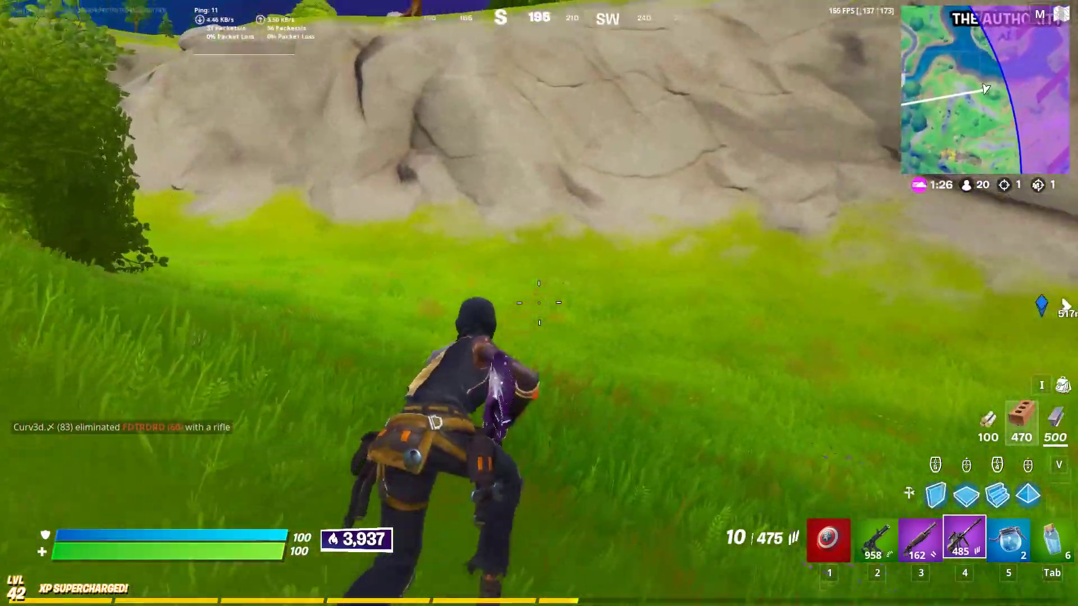
# Step: Run to the rock cliff, switch the building material to wood, and place a first ramp
pyautogui.press('w')
pyautogui.press('w')
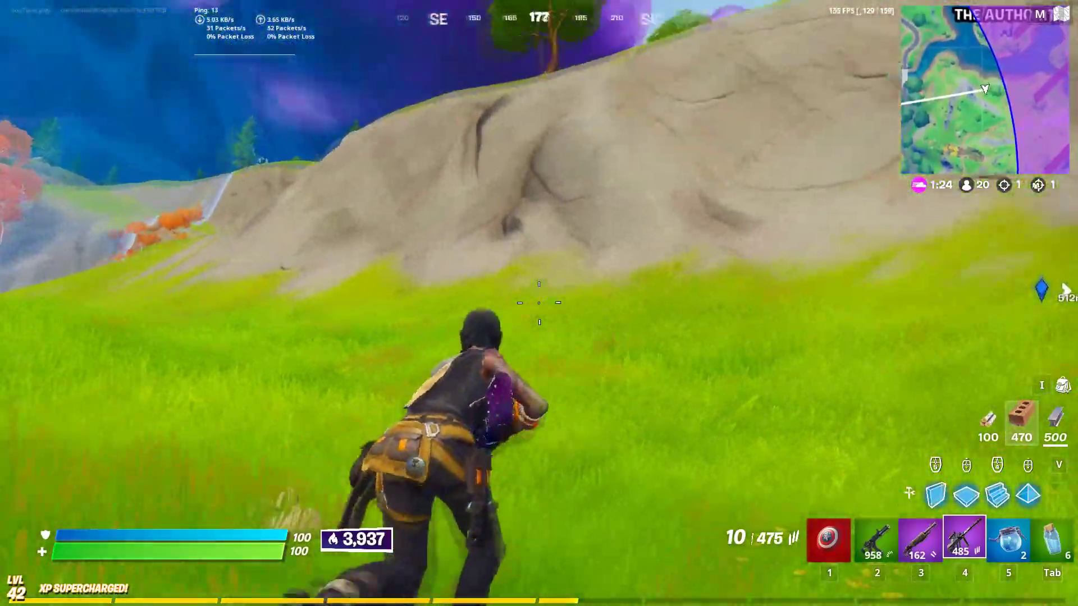
pyautogui.press('w')
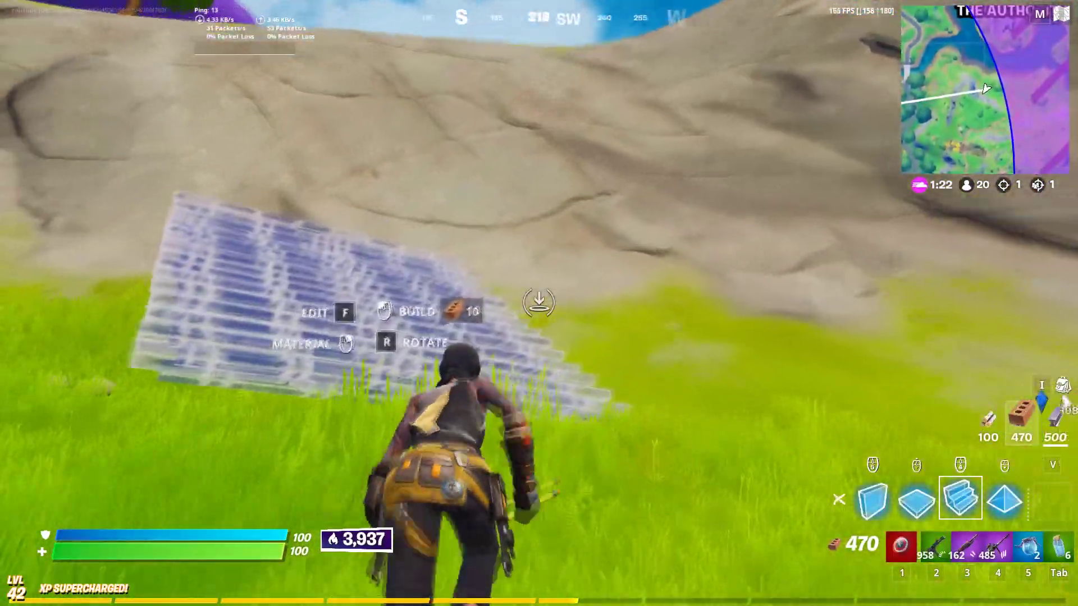
pyautogui.rightClick(539, 303)
pyautogui.rightClick(539, 303)
pyautogui.press('w')
pyautogui.click(538, 304)
pyautogui.press('1')
pyautogui.click(539, 303)
pyautogui.press('1')
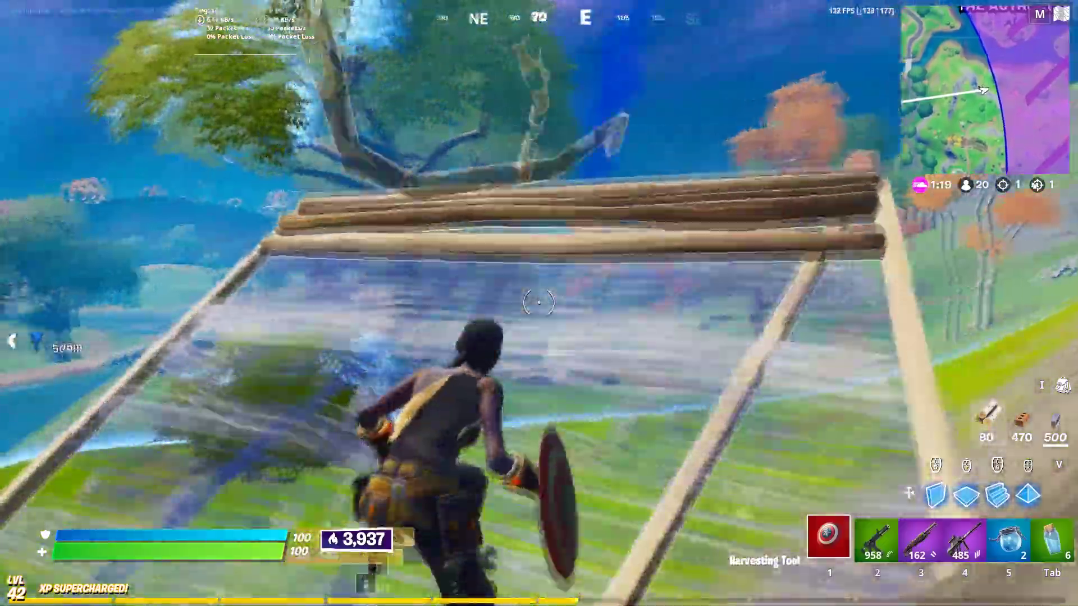
# Step: Build upward along the cliff with wooden ramps and enclosing brick walls, and begin editing a brick wall
pyautogui.press('w')
pyautogui.click(539, 303)
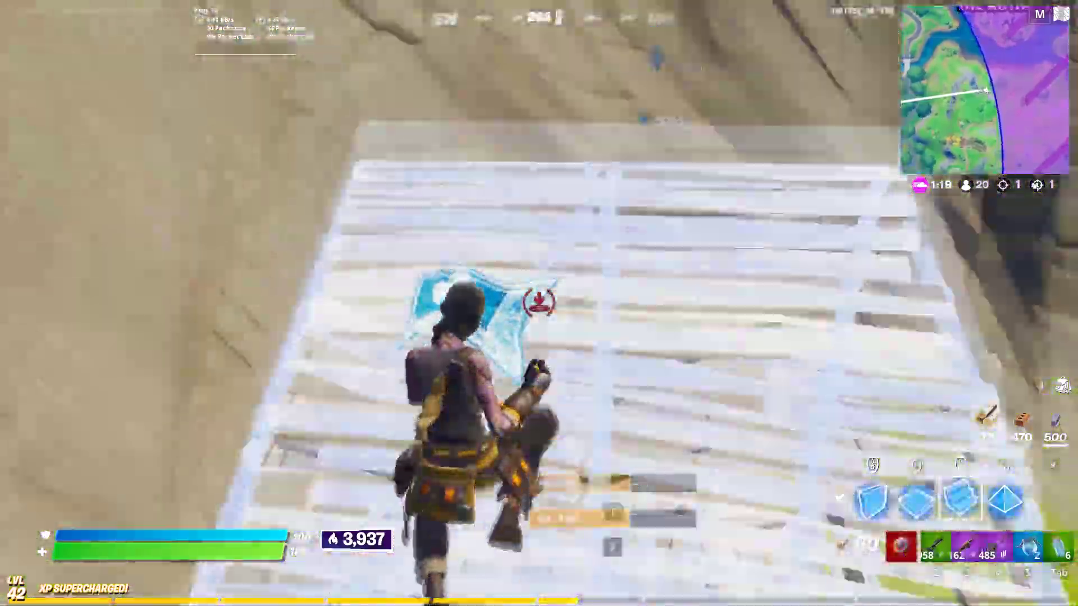
pyautogui.click(538, 303)
pyautogui.press('1')
pyautogui.press('w')
pyautogui.click(539, 303)
pyautogui.click(539, 303)
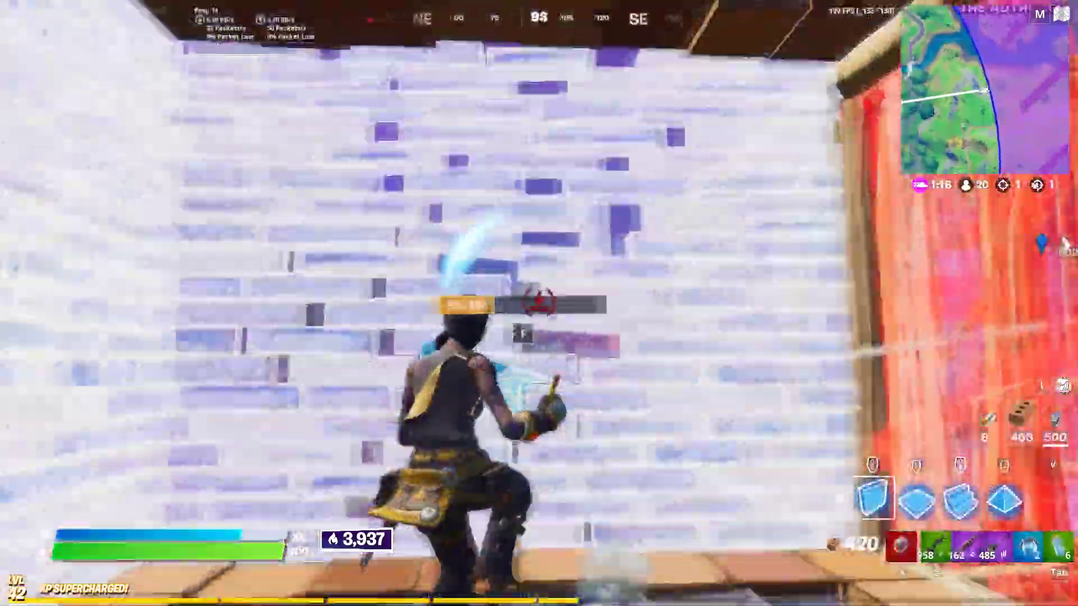
pyautogui.press('f')
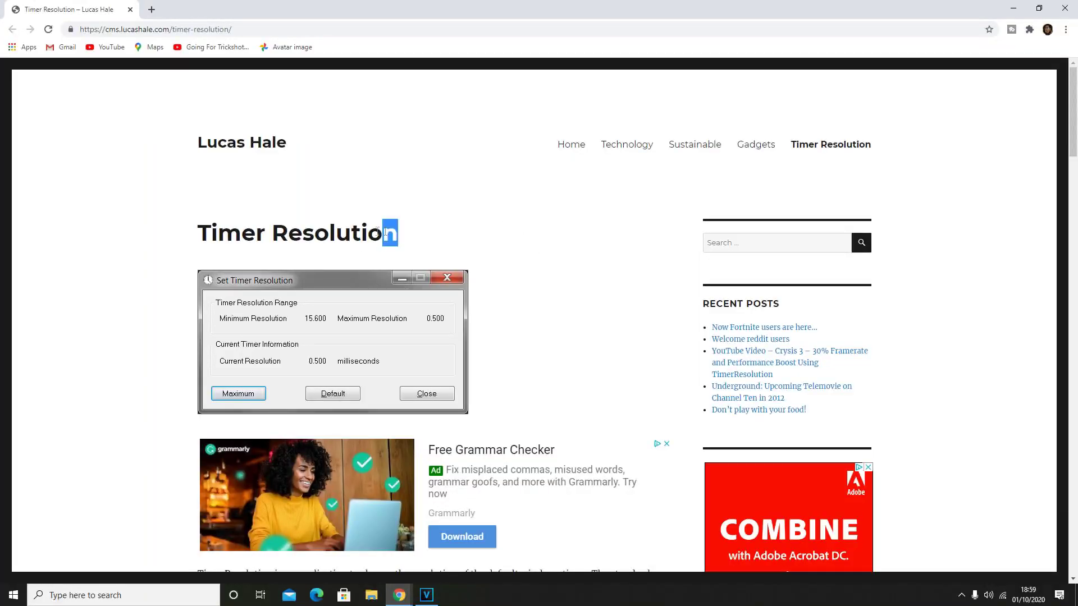
# Step: Switch to Chrome and highlight the Timer Resolution page's heading and web address
pyautogui.moveTo(386, 231); pyautogui.dragTo(167, 224)
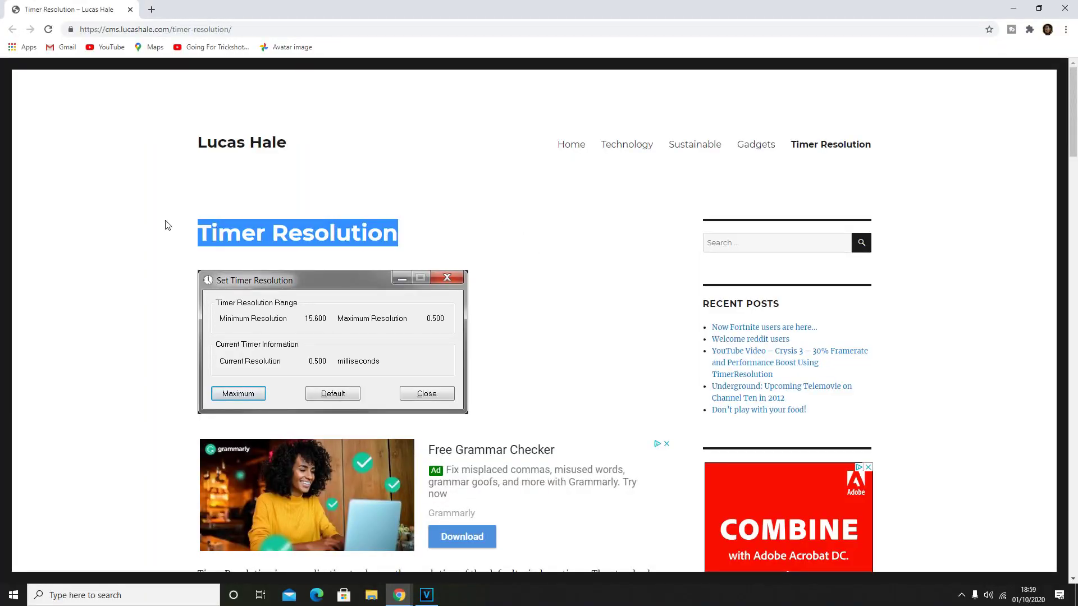
pyautogui.click(400, 218)
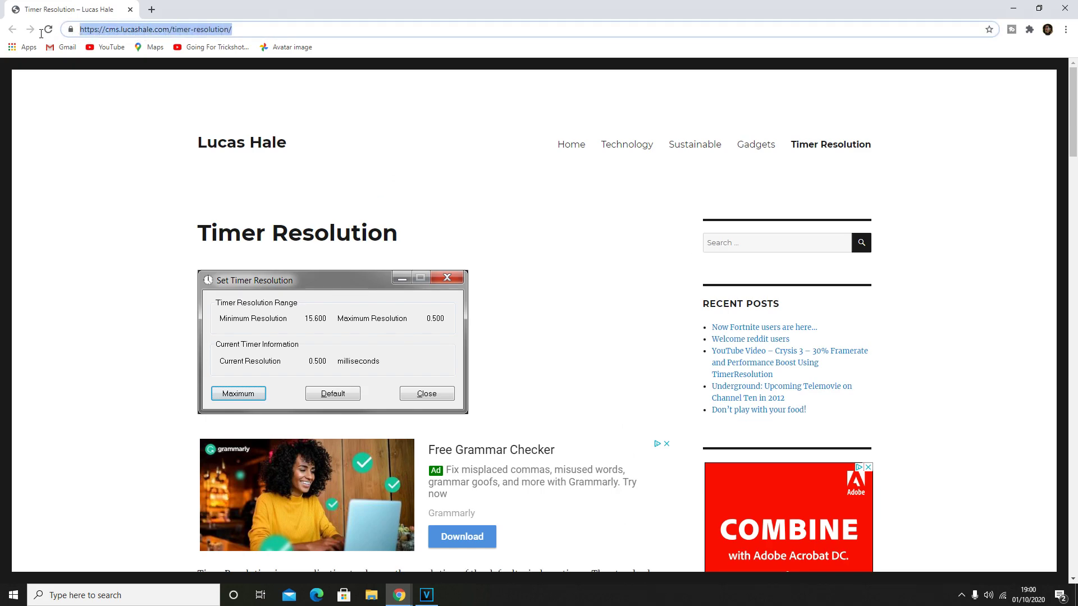
pyautogui.click(455, 132)
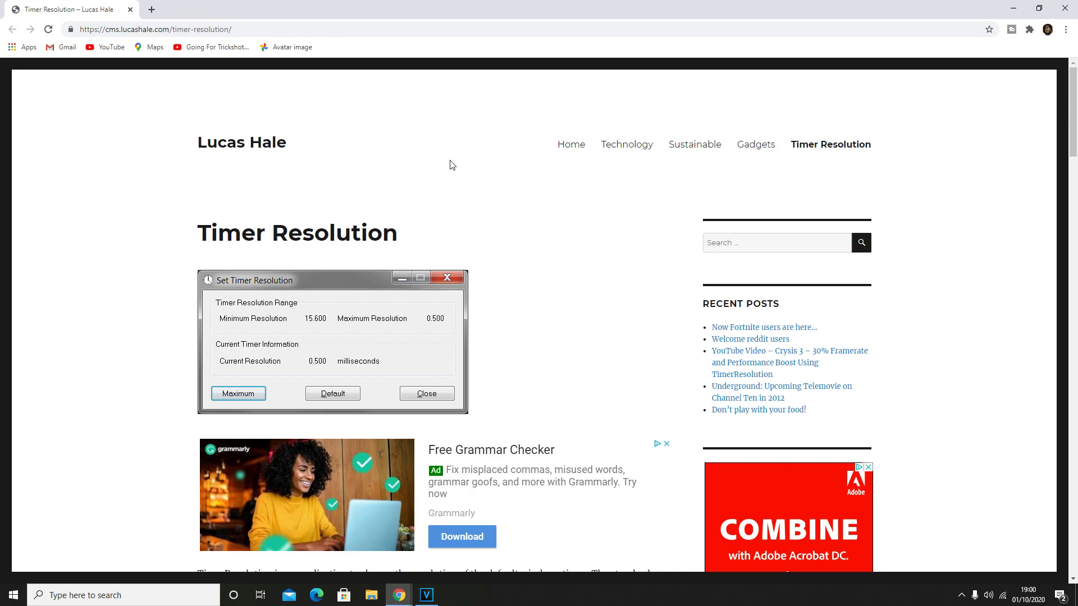
# Step: Find and highlight the TimerResolution.zip Version 1.2 entry on the page and follow its download link
pyautogui.scroll(-9, 451, 164)
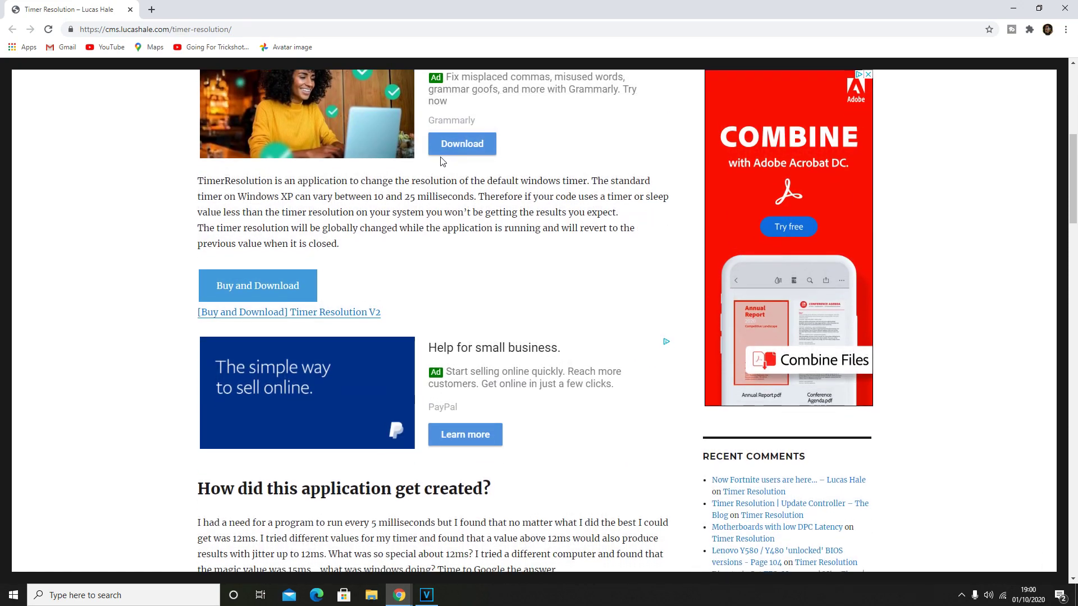
pyautogui.scroll(-9, 442, 166)
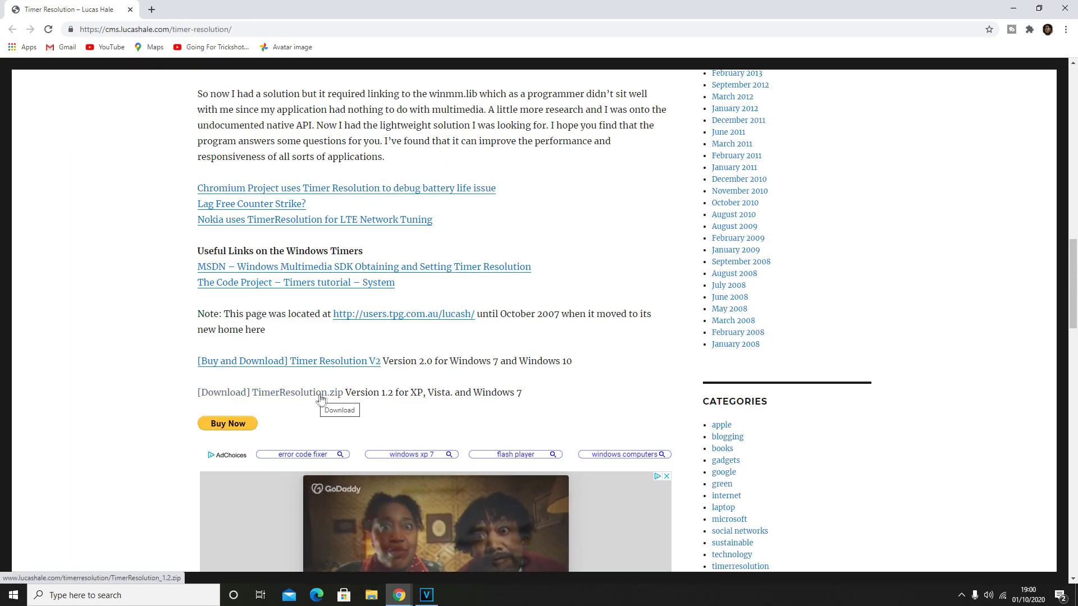
pyautogui.moveTo(526, 402); pyautogui.dragTo(186, 392)
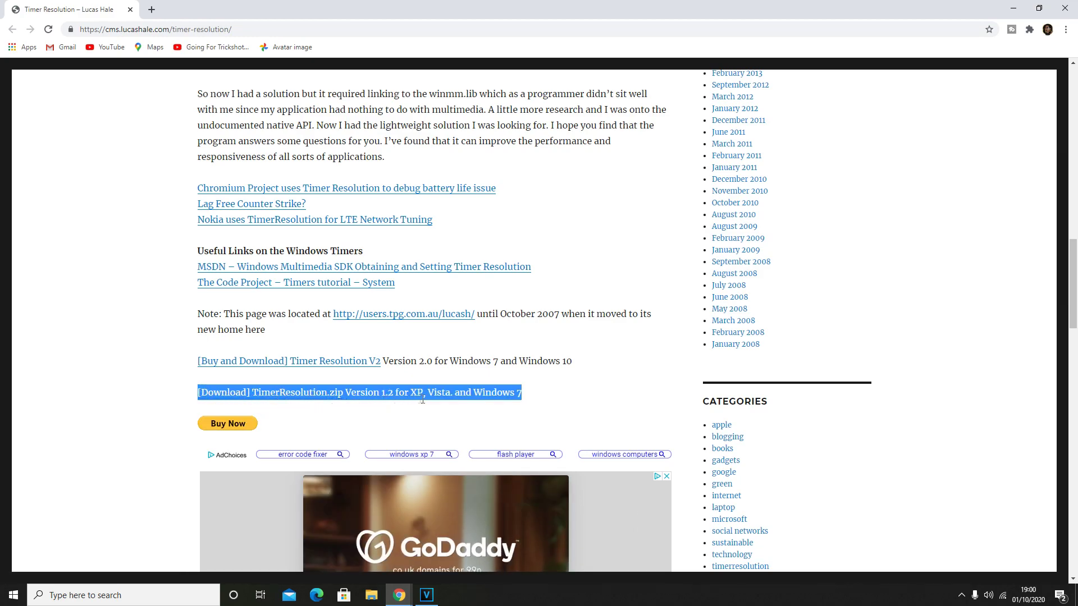
pyautogui.click(556, 415)
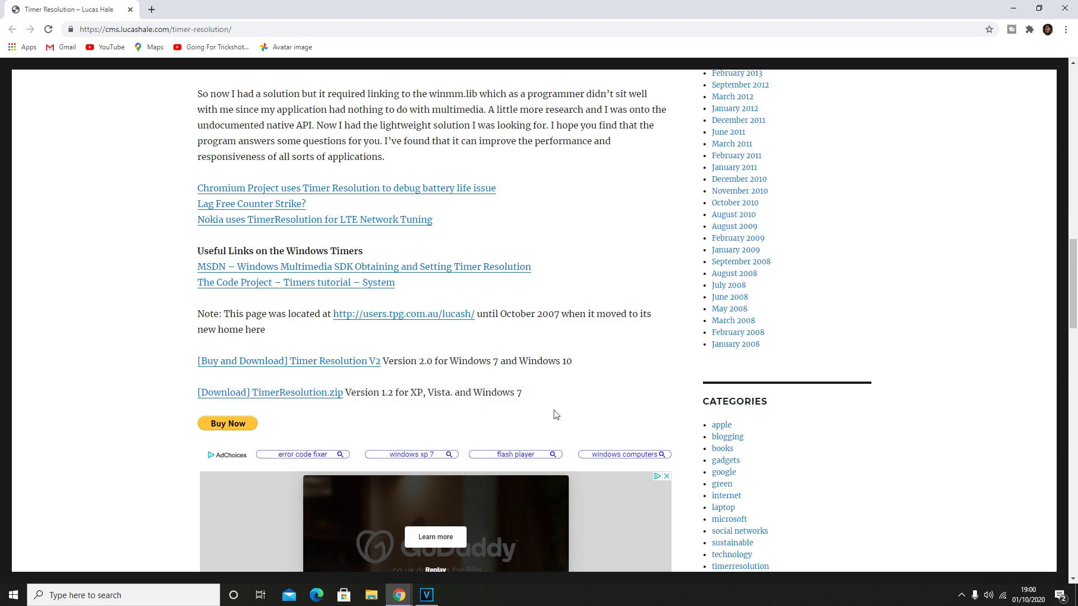
pyautogui.click(289, 397)
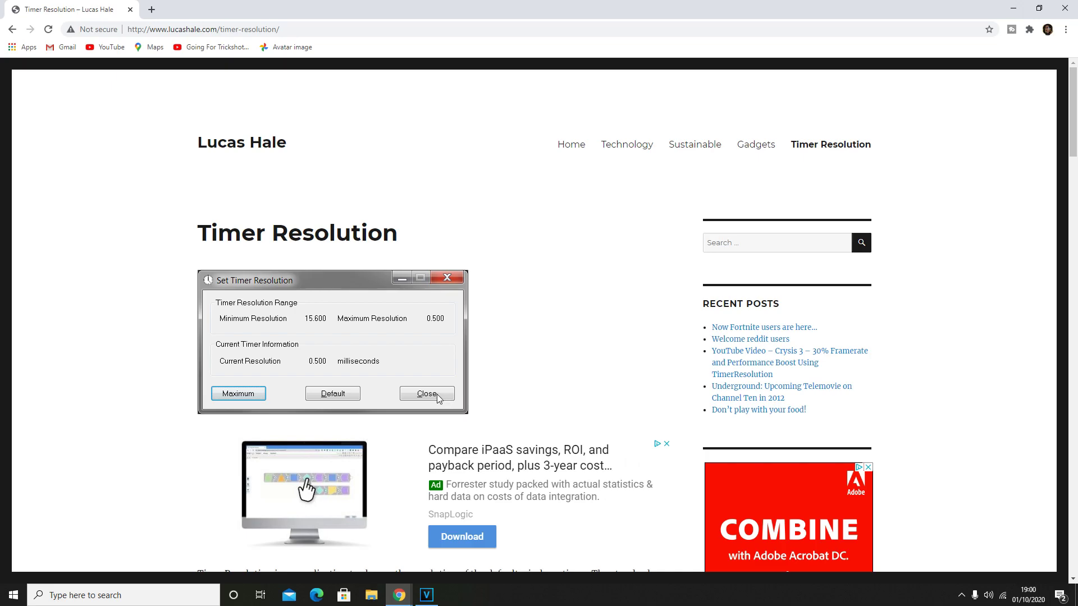
# Step: Shrink the browser window and look down the Timer Resolution page toward its download section
pyautogui.click(1040, 8)
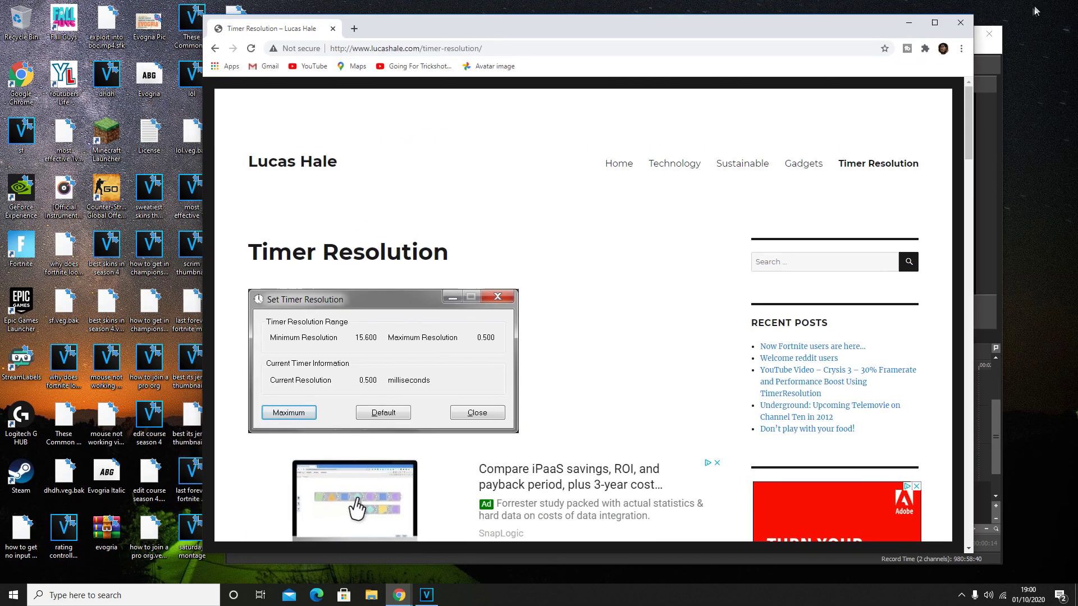
pyautogui.scroll(-10, 482, 239)
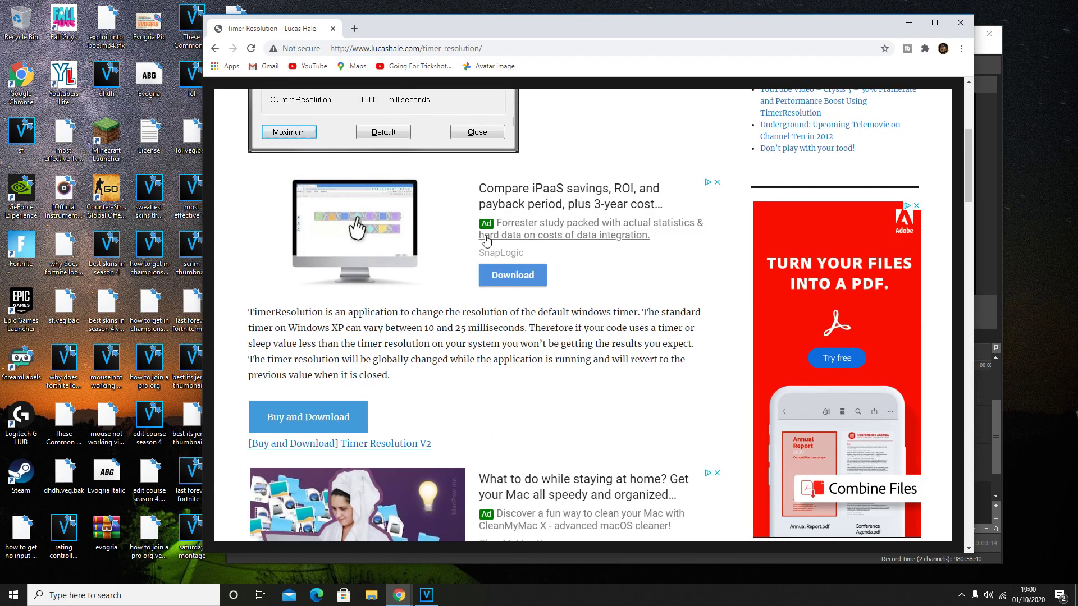
pyautogui.scroll(-10, 483, 238)
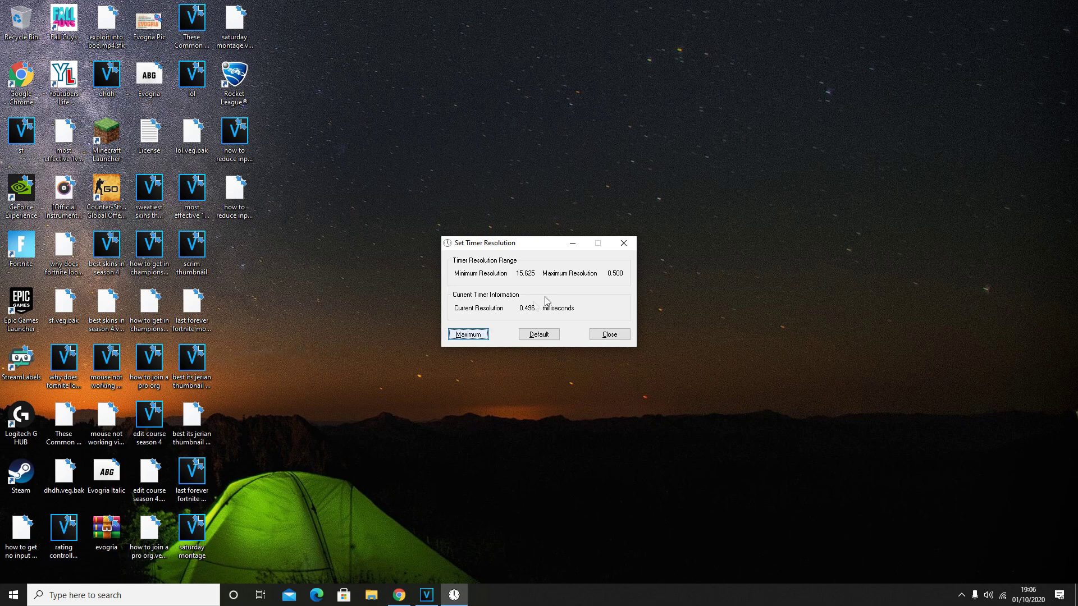
# Step: Minimise the Set Timer Resolution window and open the video settings in Fortnite
pyautogui.click(573, 244)
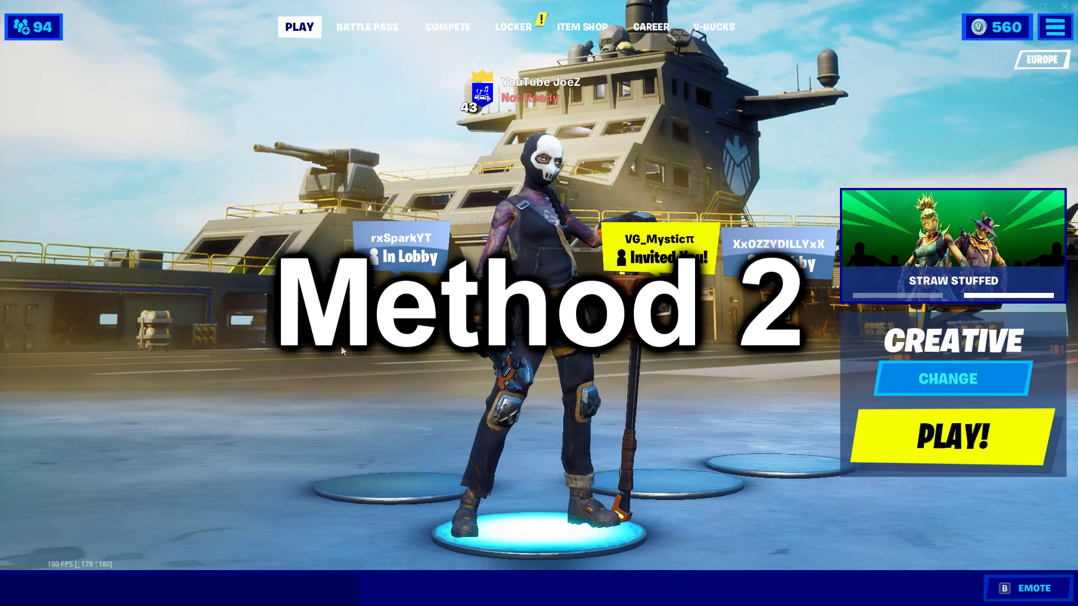
pyautogui.press('Escape')
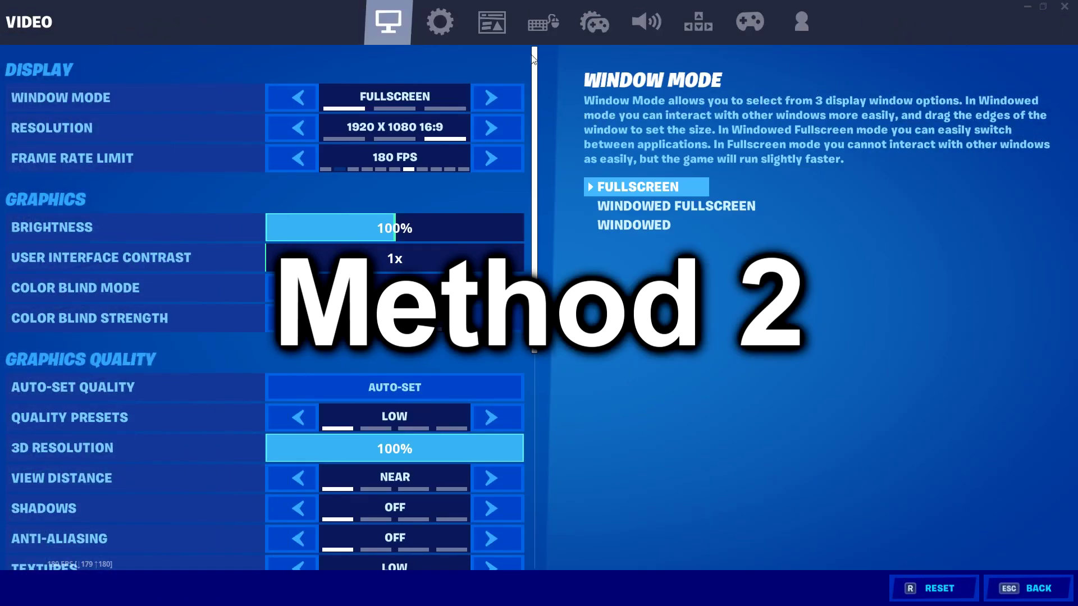
# Step: Raise View Distance by one level in the graphics quality settings and return it to Near
pyautogui.moveTo(535, 70); pyautogui.dragTo(523, 208)
pyautogui.click(492, 222)
pyautogui.click(297, 219)
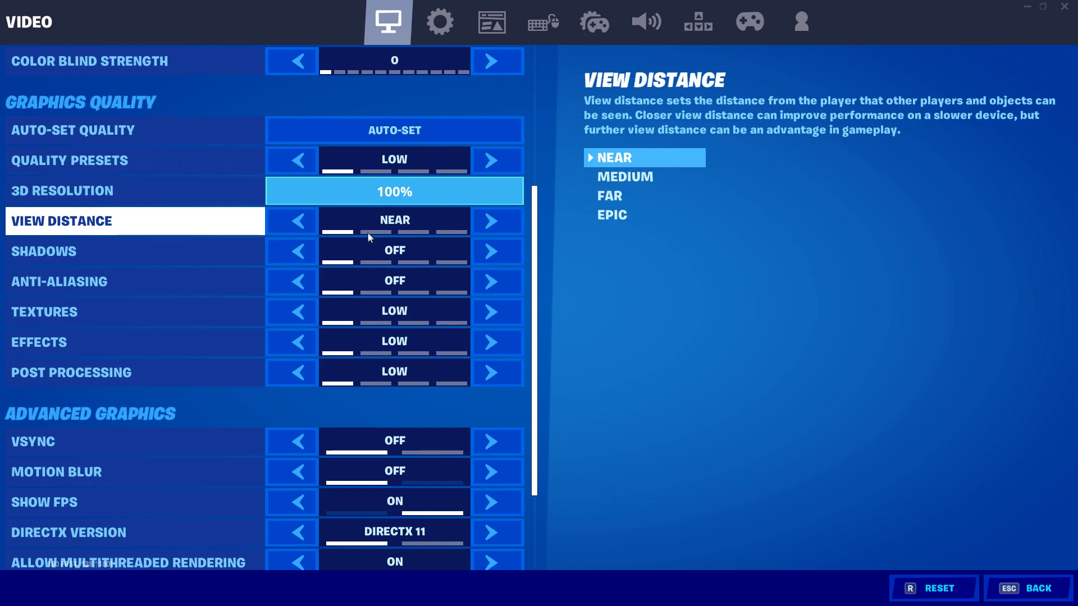
# Step: Lower 3D Resolution to 80%, apply the change, and return it to 100%
pyautogui.moveTo(513, 191); pyautogui.dragTo(485, 194)
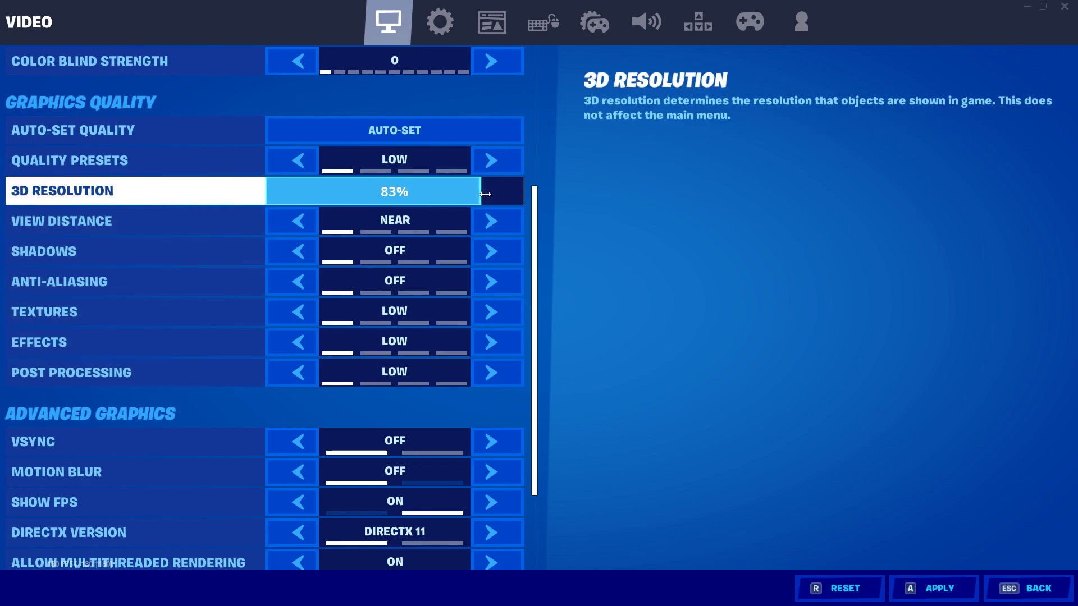
pyautogui.press('a')
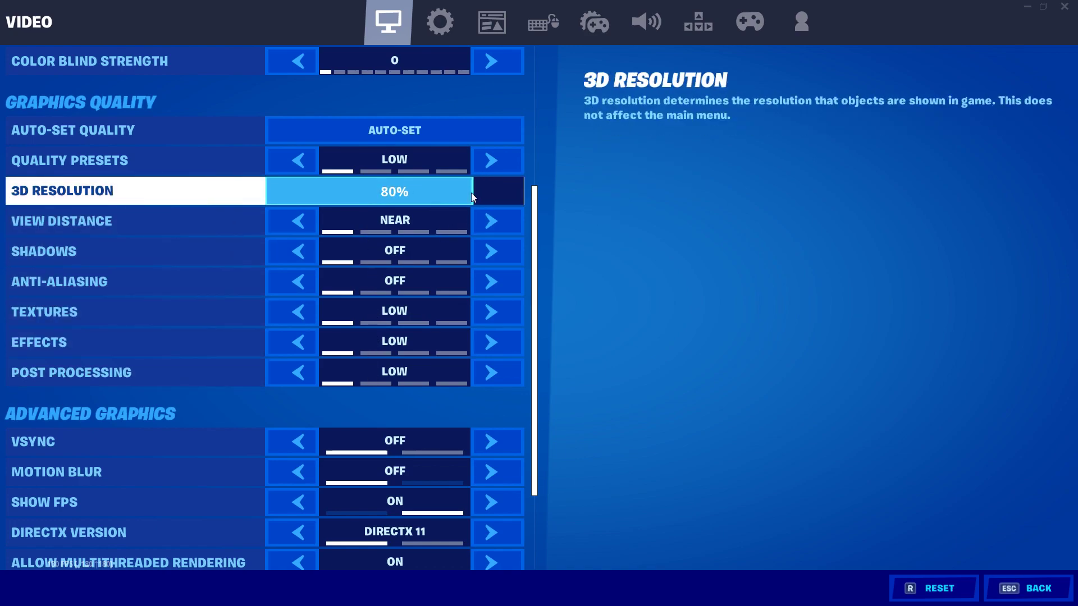
pyautogui.moveTo(471, 193); pyautogui.dragTo(534, 283)
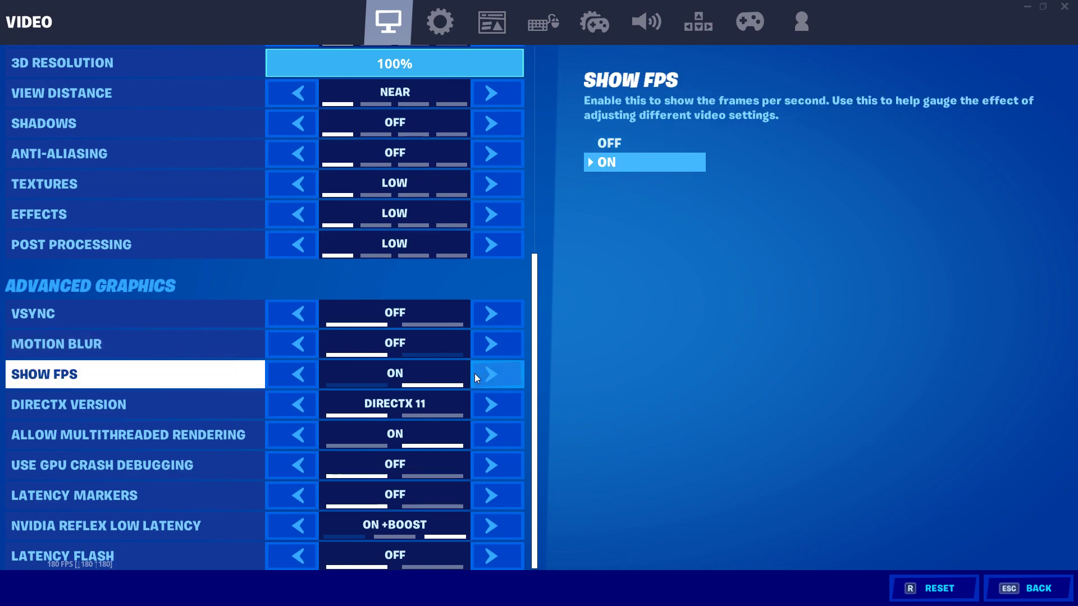
# Step: Try DirectX 12 (Beta) as the DirectX version, return it to DirectX 11, and acknowledge the restart notices
pyautogui.click(486, 403)
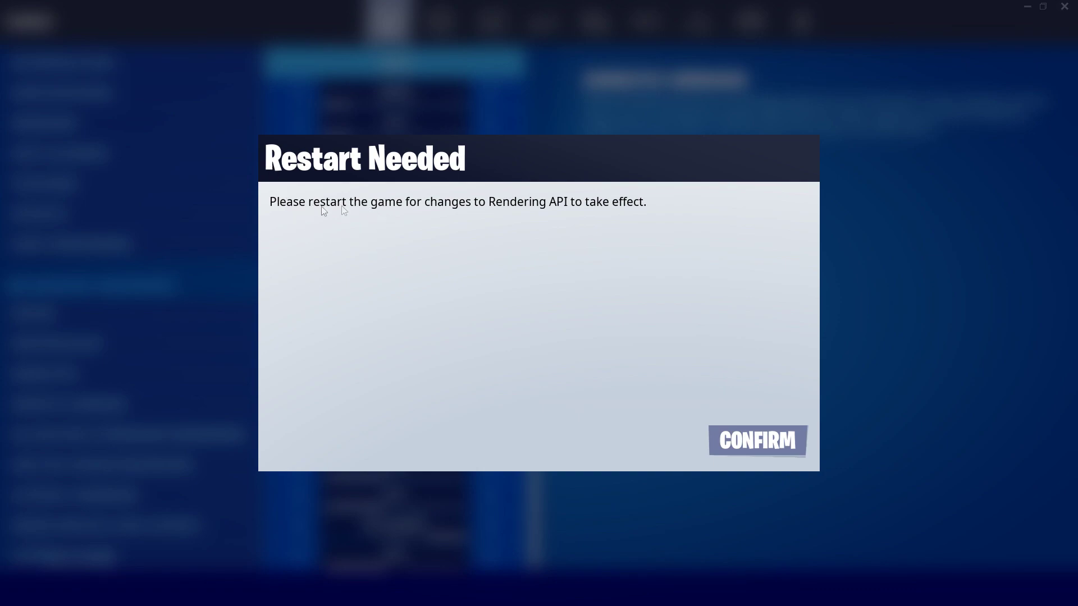
pyautogui.click(760, 444)
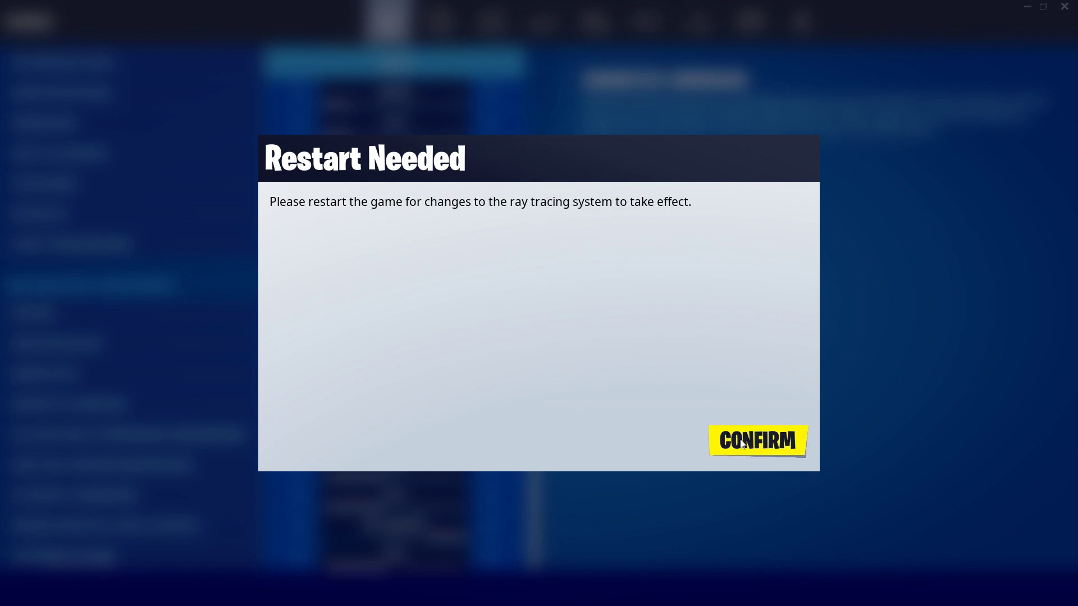
pyautogui.click(765, 451)
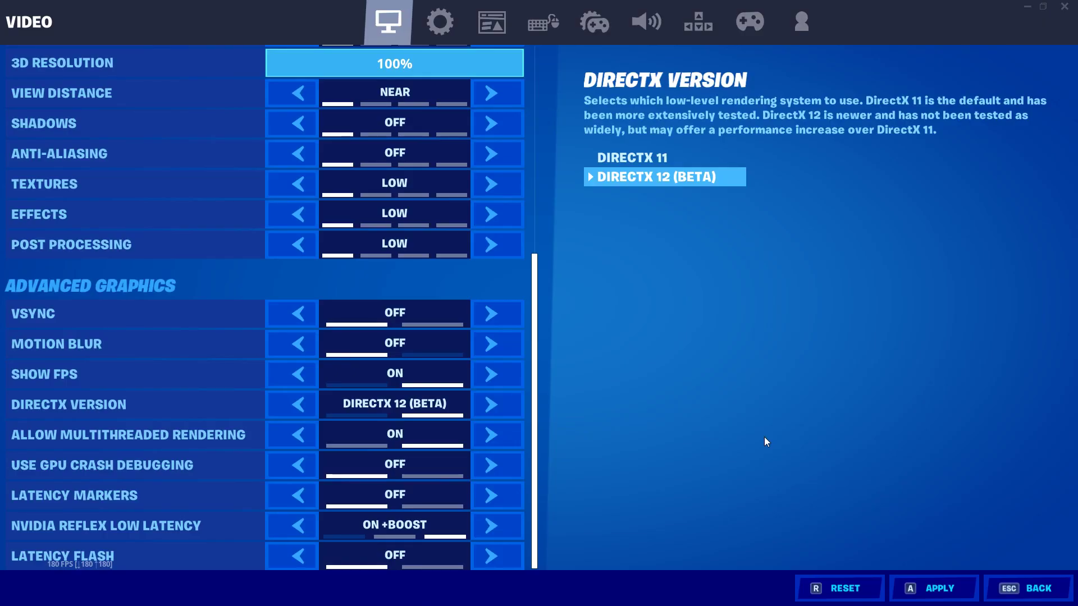
pyautogui.click(293, 407)
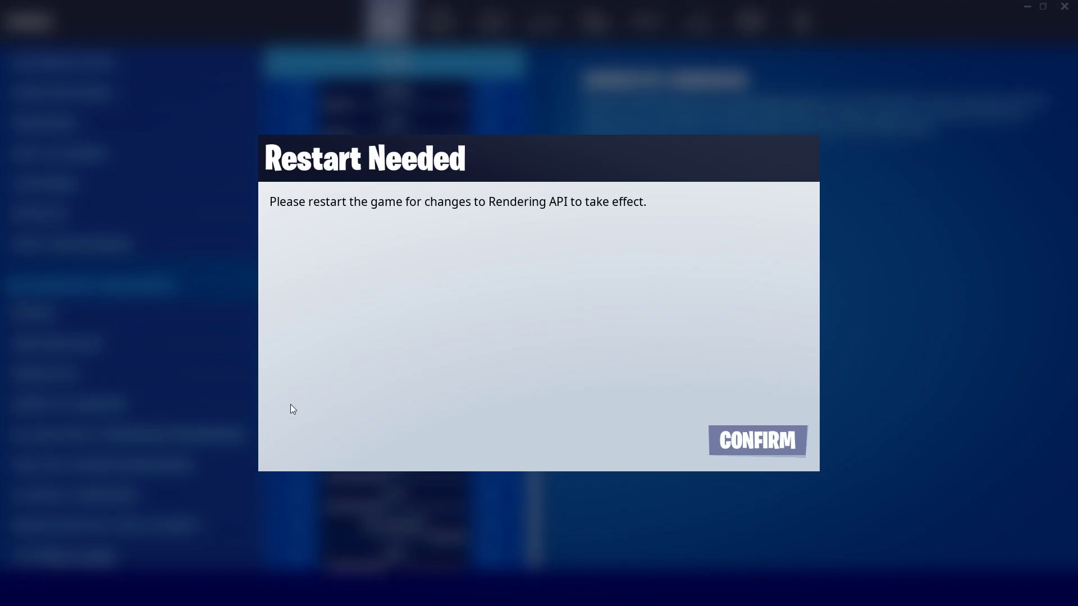
pyautogui.click(763, 441)
pyautogui.click(763, 442)
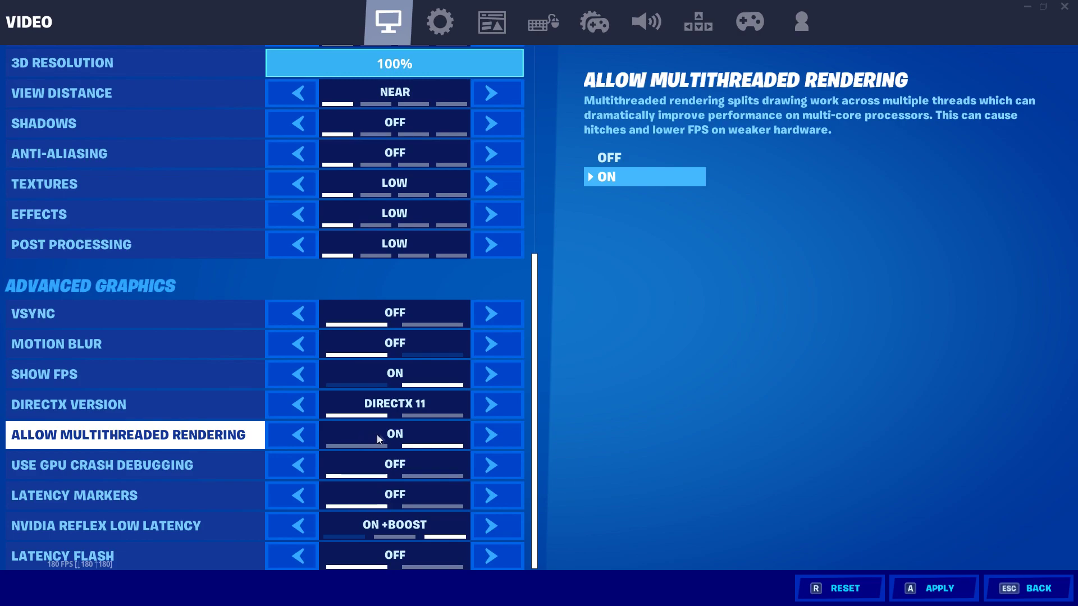
# Step: Reduce Fortnite to a smaller window and open Task Manager maximised
pyautogui.click(1044, 7)
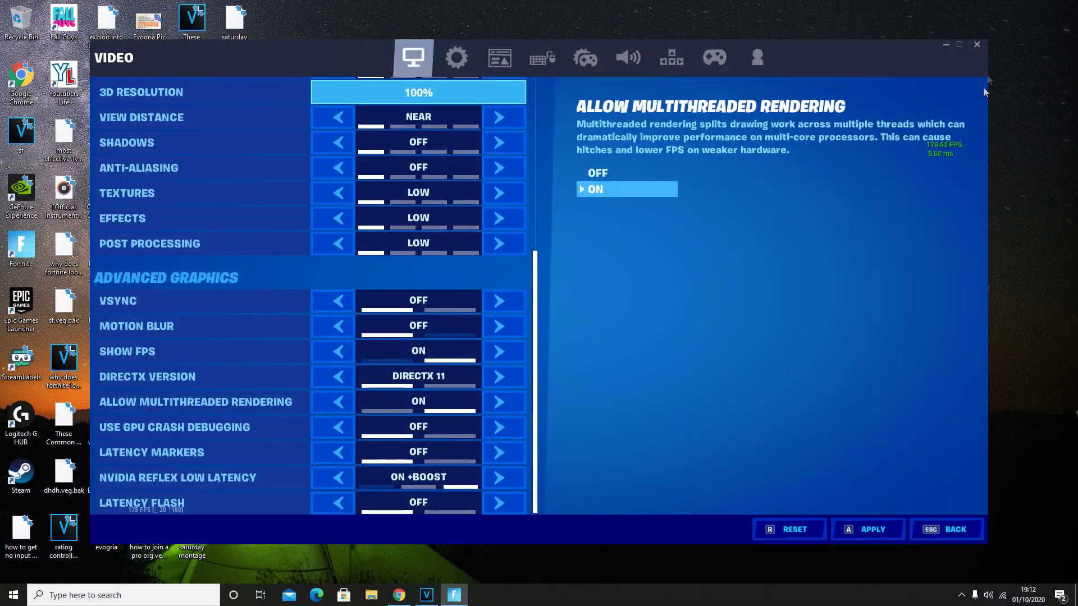
pyautogui.rightClick(1050, 230)
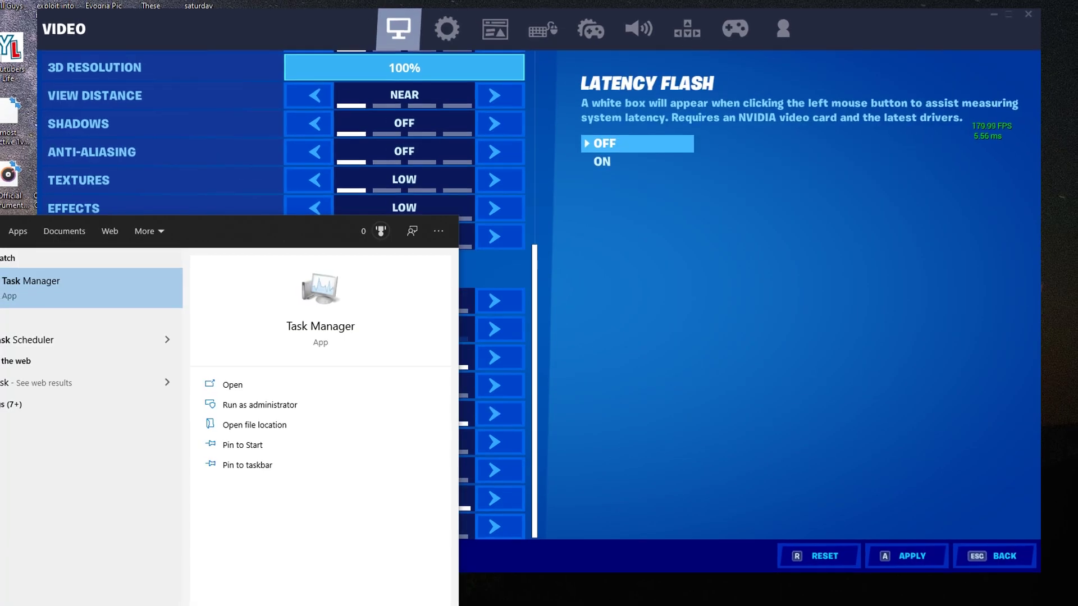
pyautogui.press('Return')
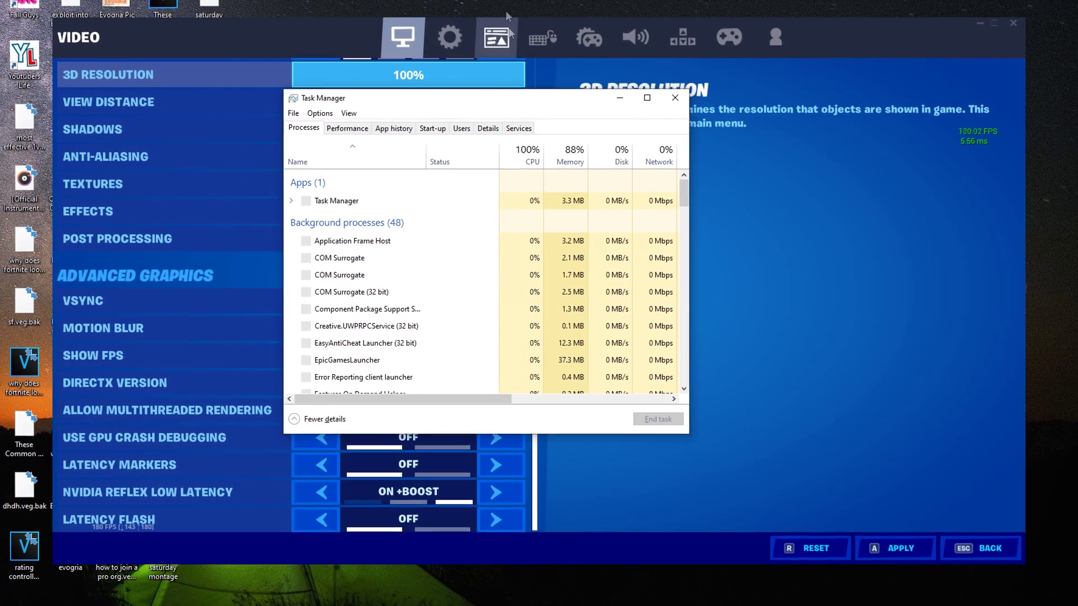
pyautogui.click(646, 100)
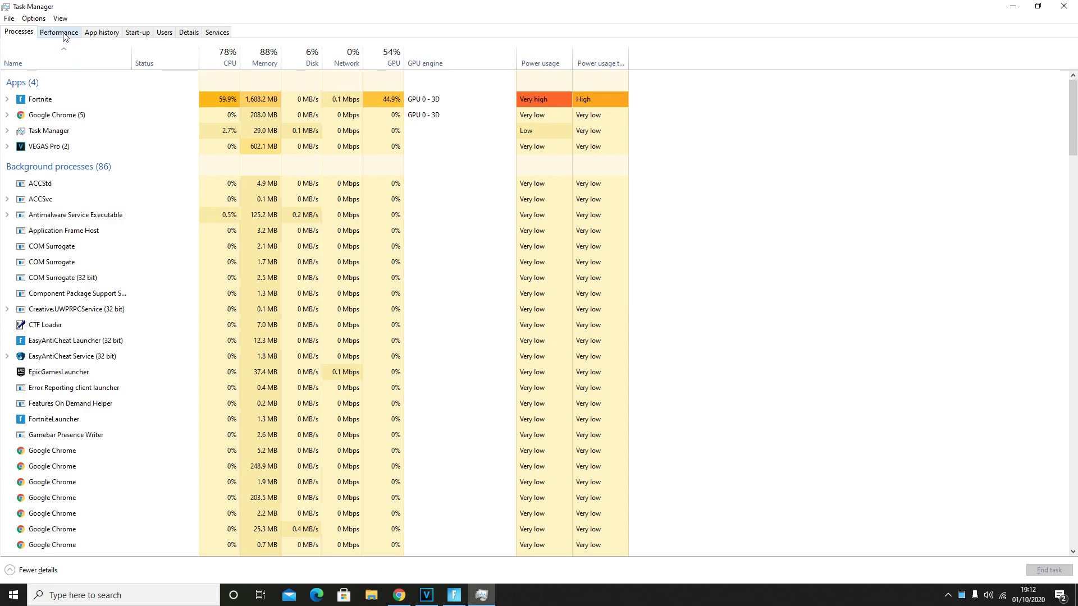
# Step: View the CPU utilisation graph in Task Manager's performance data and close Task Manager
pyautogui.click(61, 33)
pyautogui.click(65, 55)
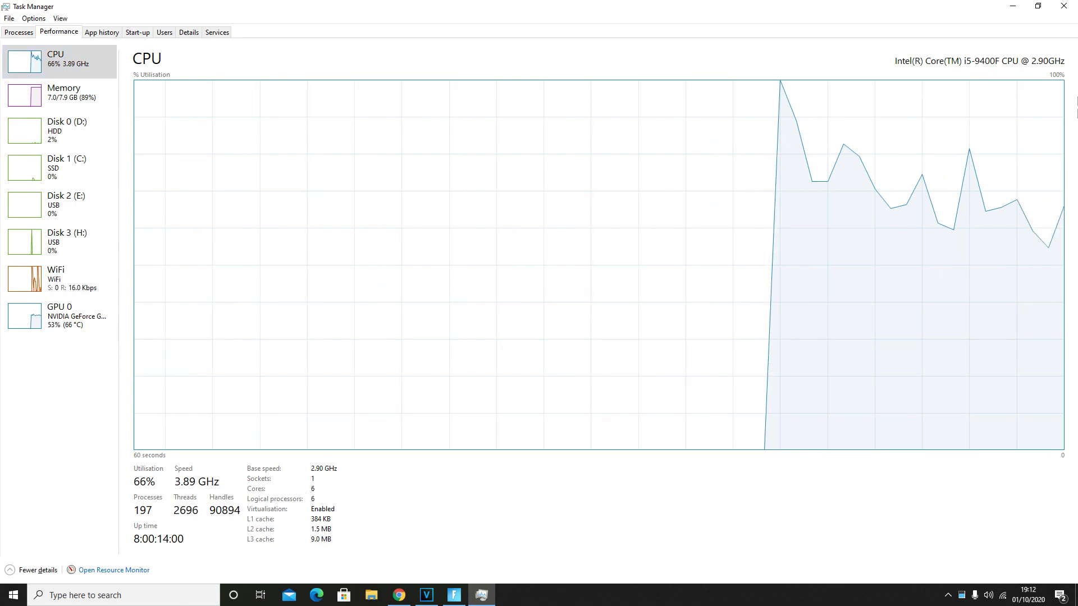
pyautogui.click(1063, 6)
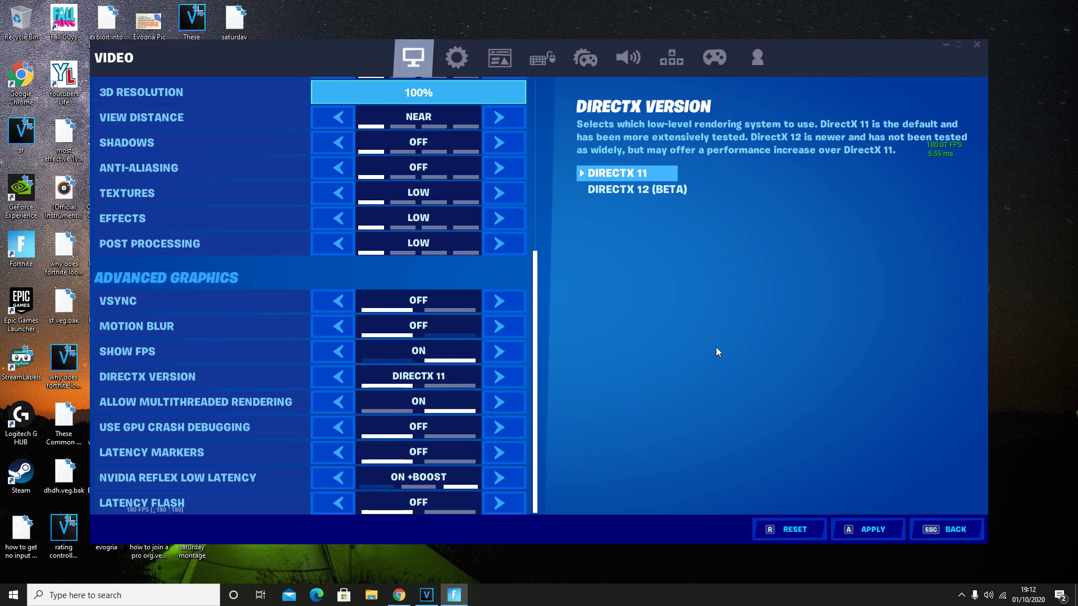
# Step: Review Fortnite's video settings from the display options through the advanced graphics options, including NVIDIA Reflex Low Latency
pyautogui.scroll(6, 495, 168)
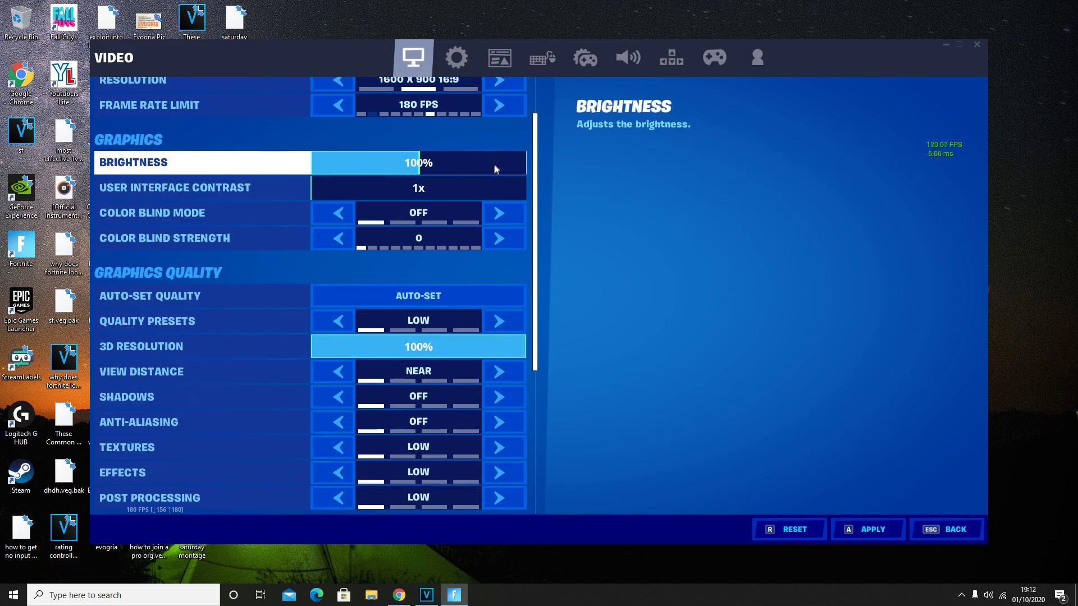
pyautogui.click(509, 131)
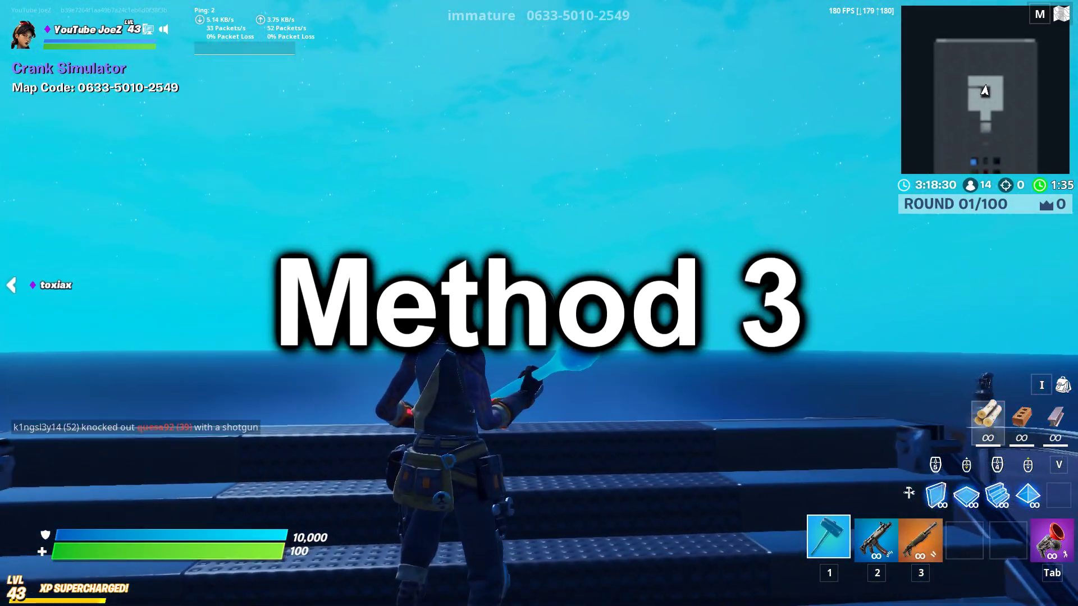
pyautogui.press('Escape')
pyautogui.click(852, 102)
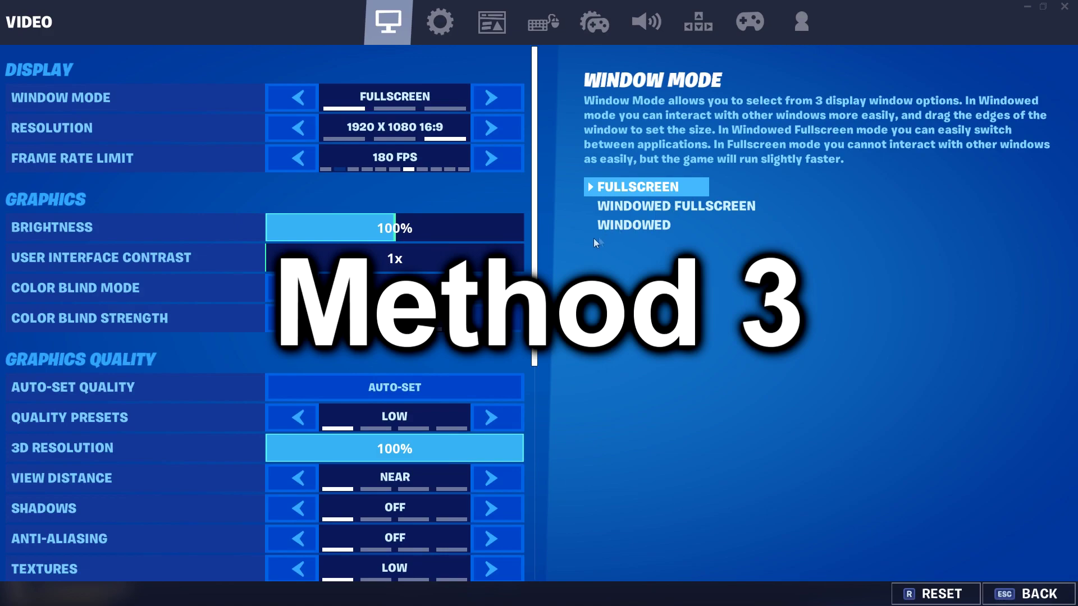
pyautogui.moveTo(542, 260); pyautogui.dragTo(513, 486)
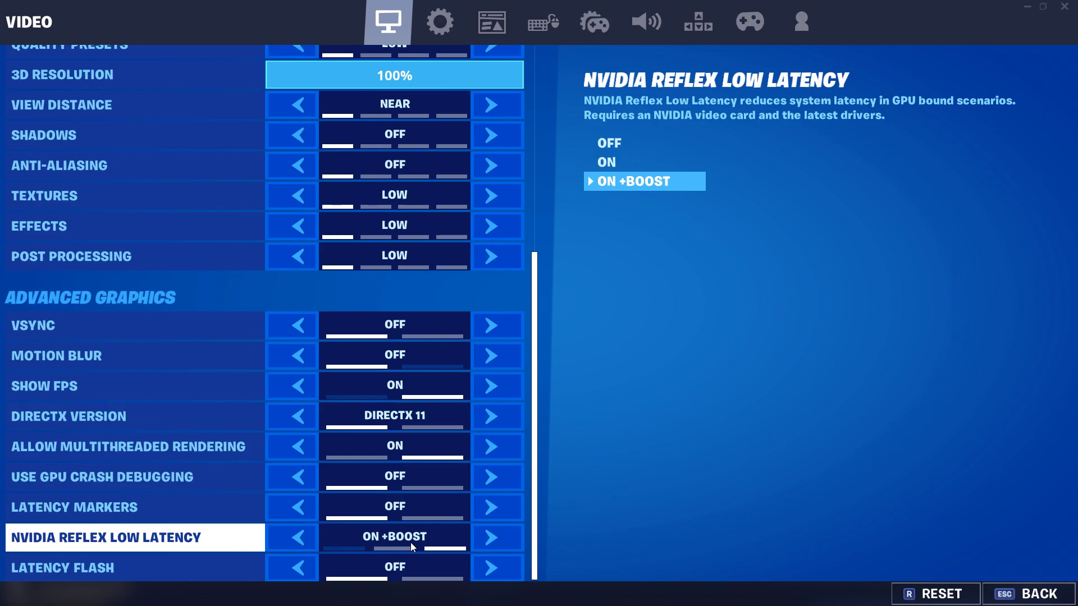
# Step: Set Textures to High in the graphics quality settings, apply the change, and return to the match
pyautogui.scroll(3, 439, 480)
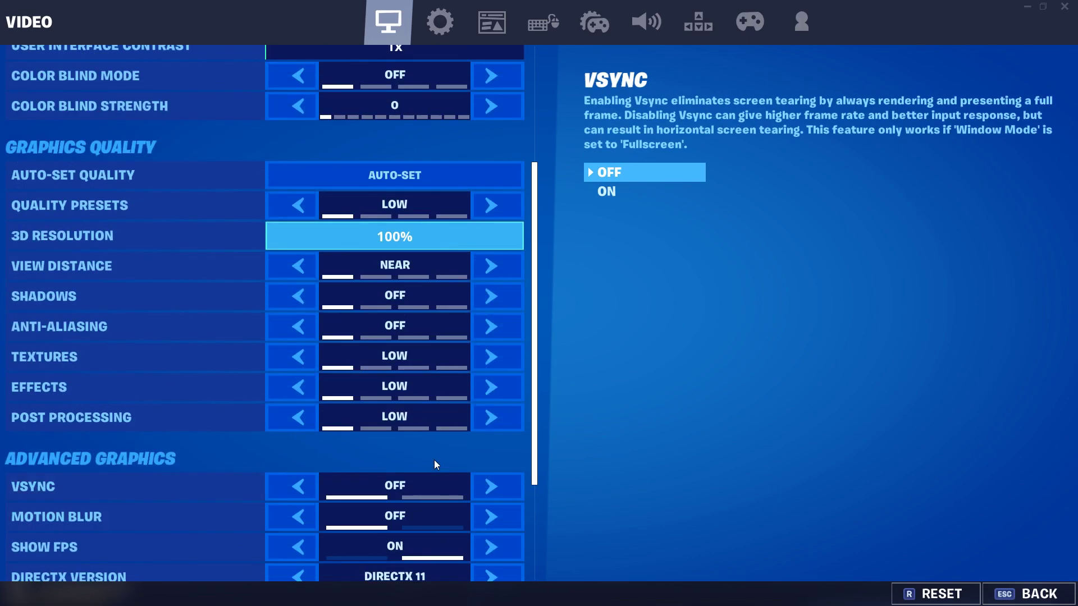
pyautogui.click(475, 357)
pyautogui.click(475, 358)
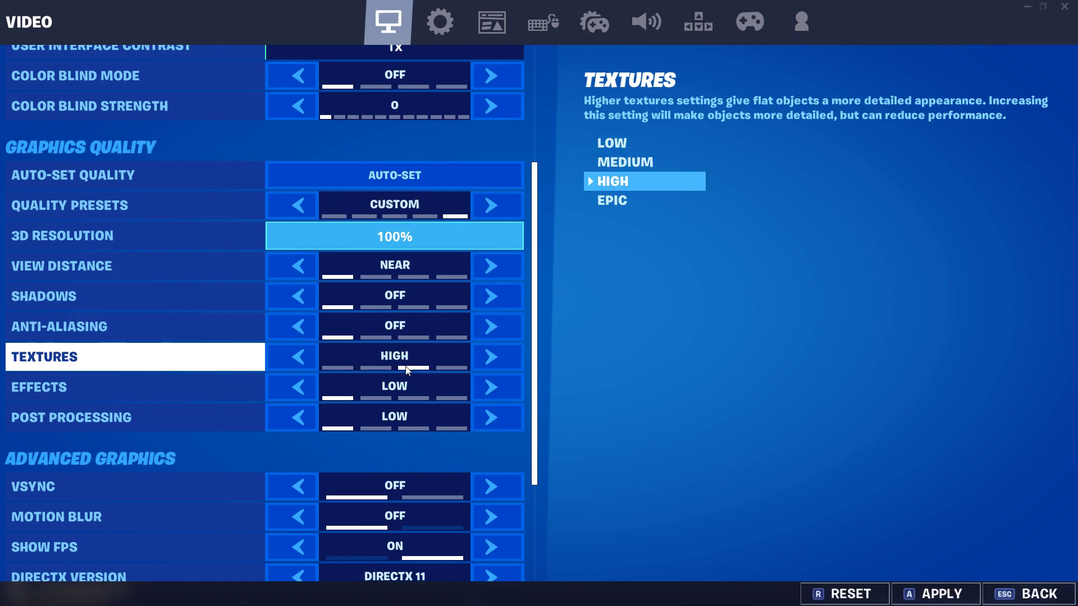
pyautogui.press('a')
pyautogui.press('Escape')
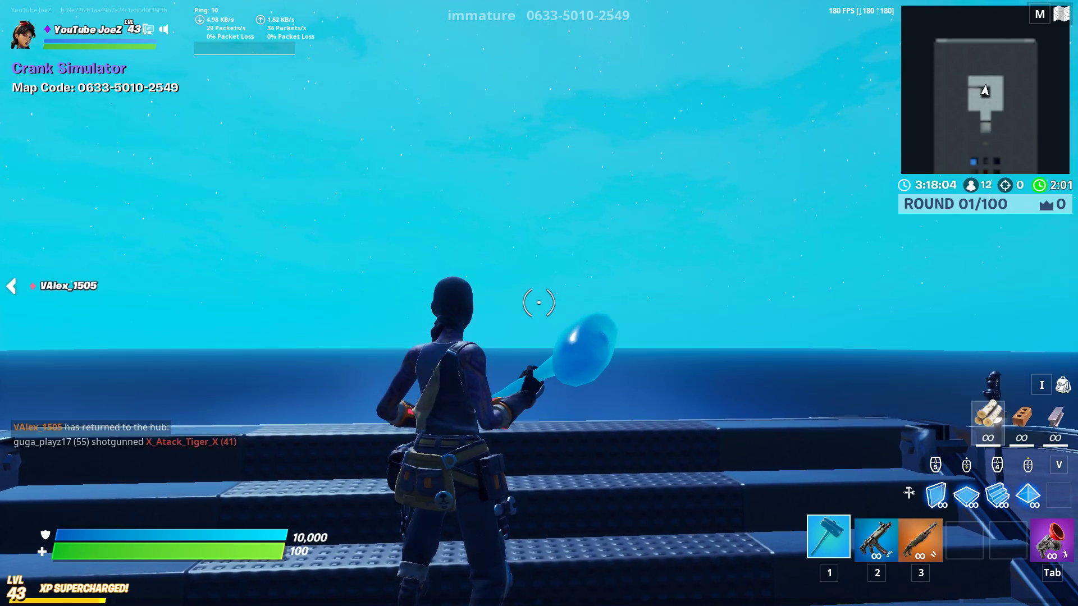
pyautogui.press('w')
pyautogui.click(539, 303)
pyautogui.press('1')
pyautogui.click(539, 303)
pyautogui.click(539, 303)
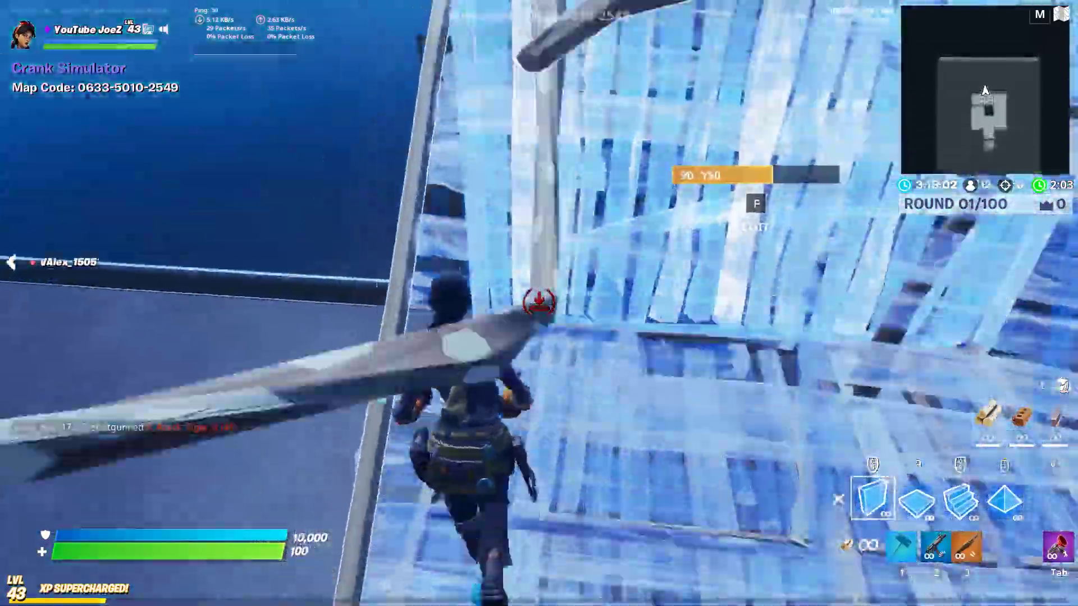
pyautogui.click(539, 304)
pyautogui.press('space')
pyautogui.click(539, 303)
pyautogui.click(539, 304)
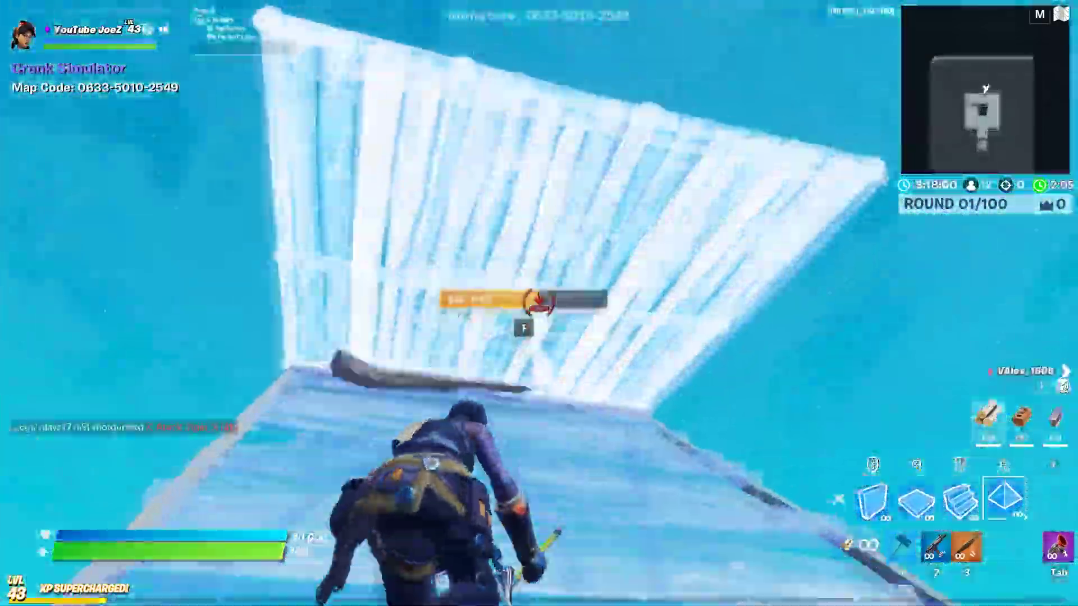
pyautogui.click(539, 303)
pyautogui.press('space')
pyautogui.click(539, 303)
pyautogui.press('1')
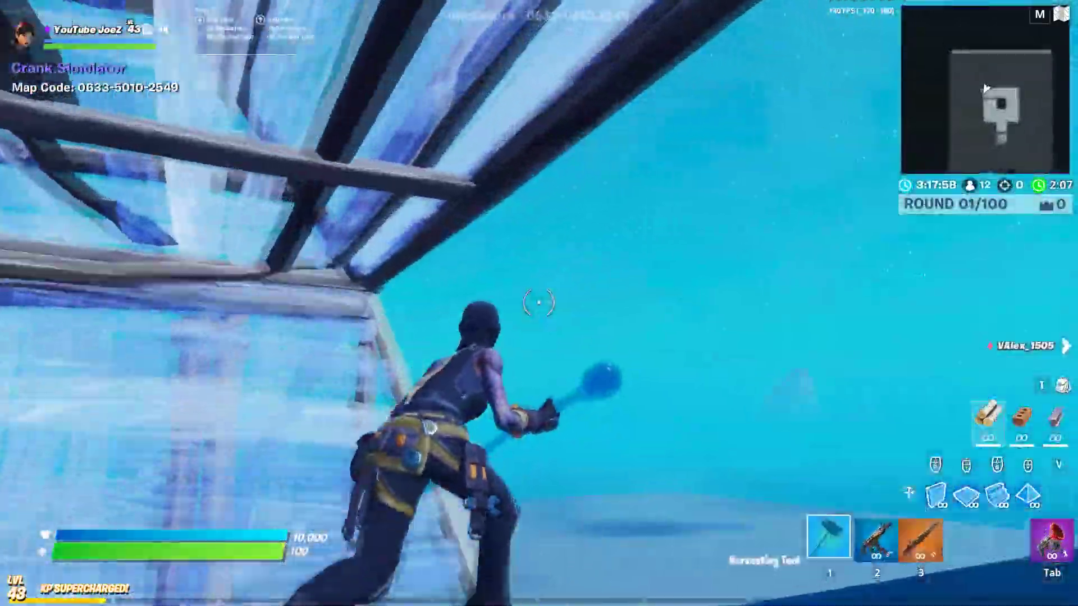
pyautogui.click(539, 303)
pyautogui.press('space')
pyautogui.click(539, 303)
pyautogui.click(539, 303)
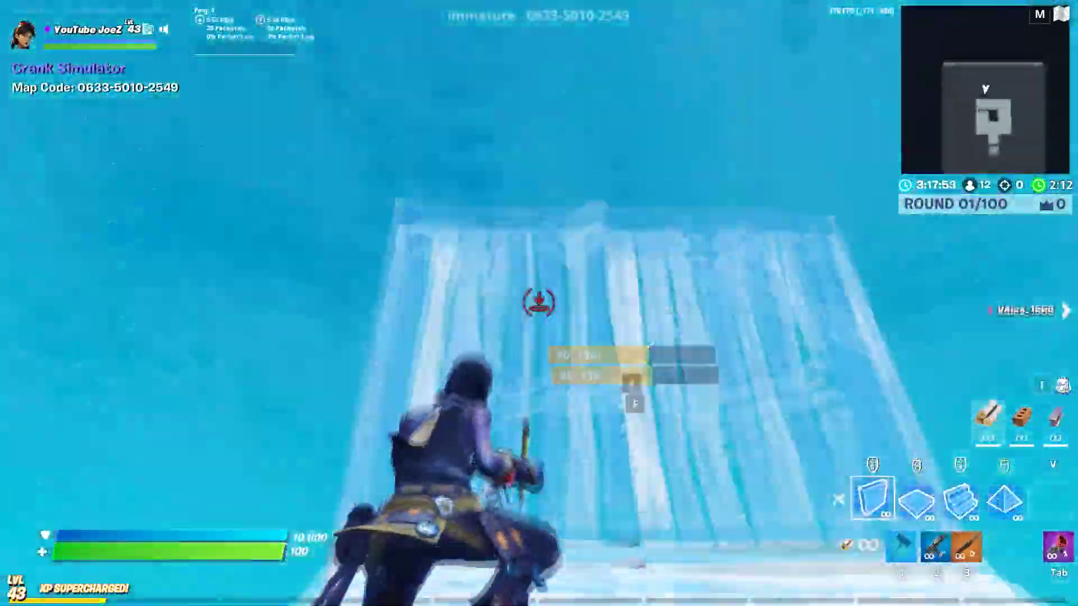
pyautogui.click(539, 303)
pyautogui.press('1')
pyautogui.click(540, 303)
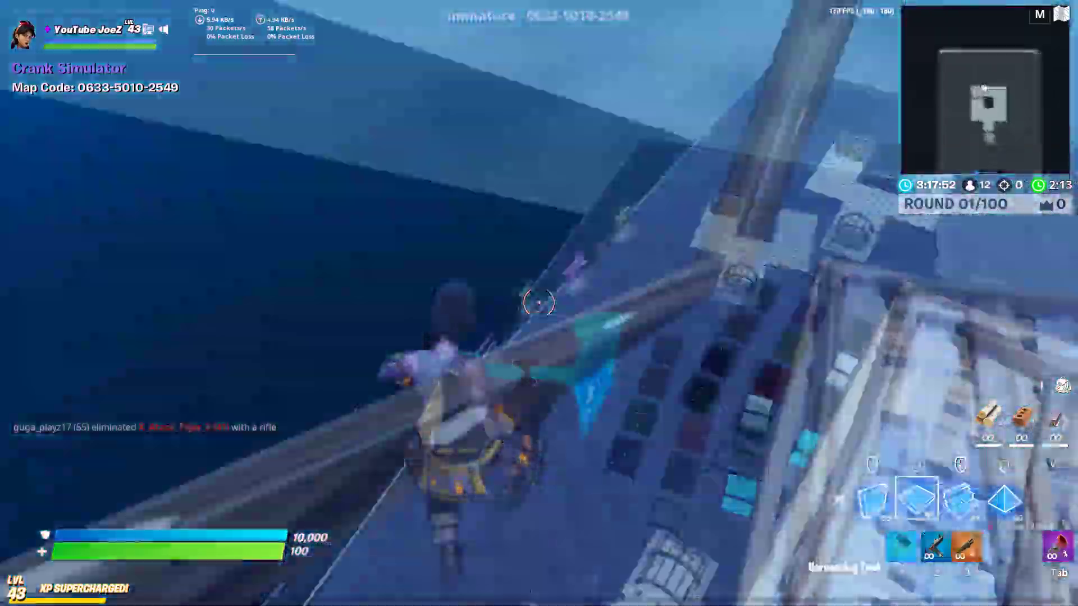
pyautogui.press('1')
pyautogui.click(539, 304)
pyautogui.press('1')
pyautogui.click(539, 303)
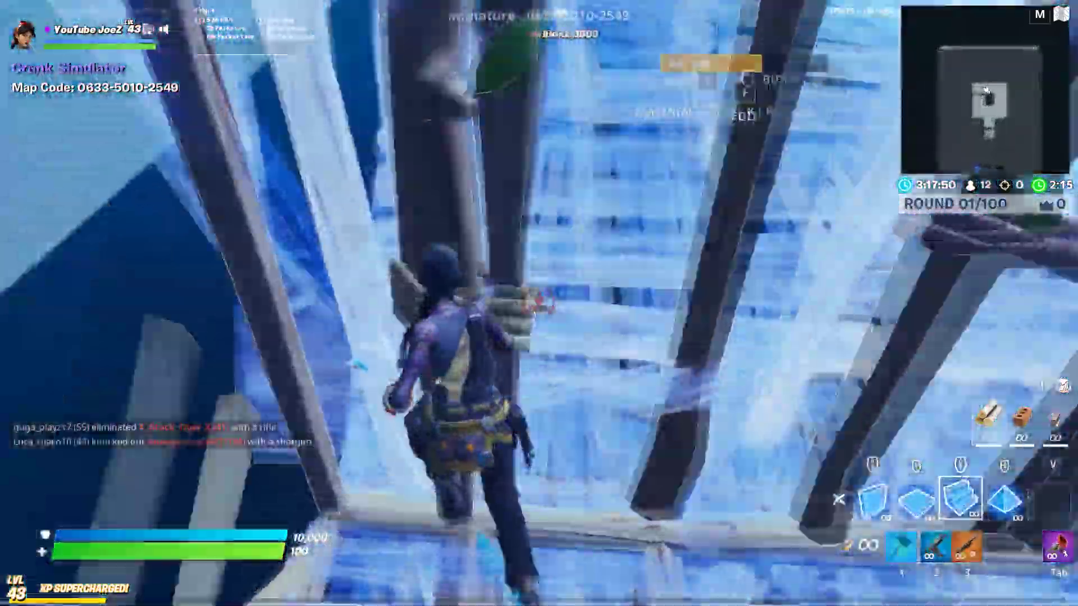
pyautogui.press('1')
pyautogui.click(539, 303)
pyautogui.click(539, 303)
pyautogui.press('f')
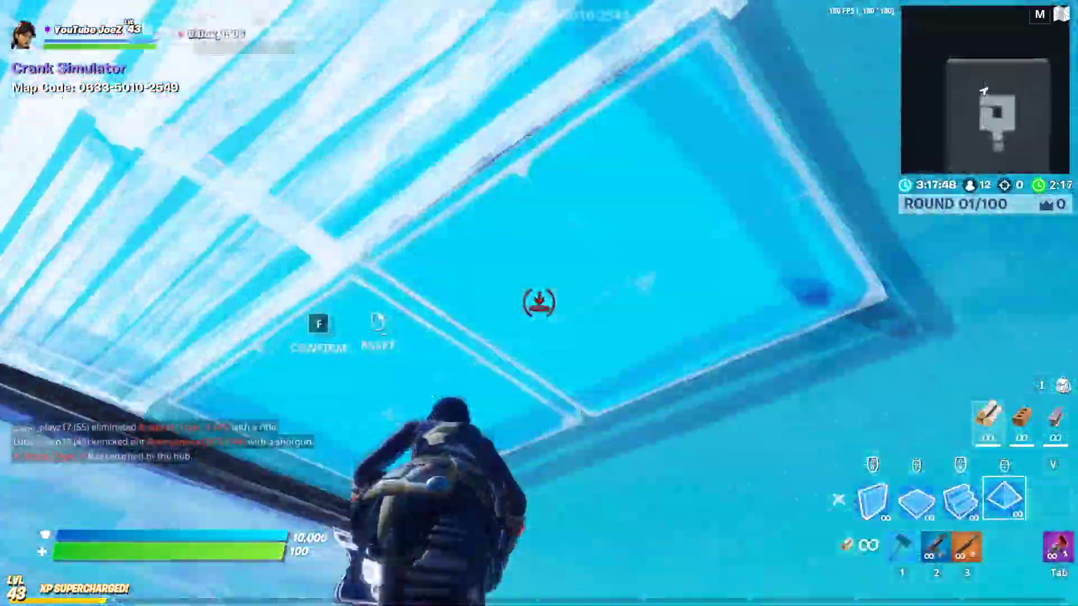
pyautogui.click(538, 303)
pyautogui.press('f')
pyautogui.press('f')
pyautogui.click(538, 304)
pyautogui.click(539, 303)
pyautogui.click(539, 303)
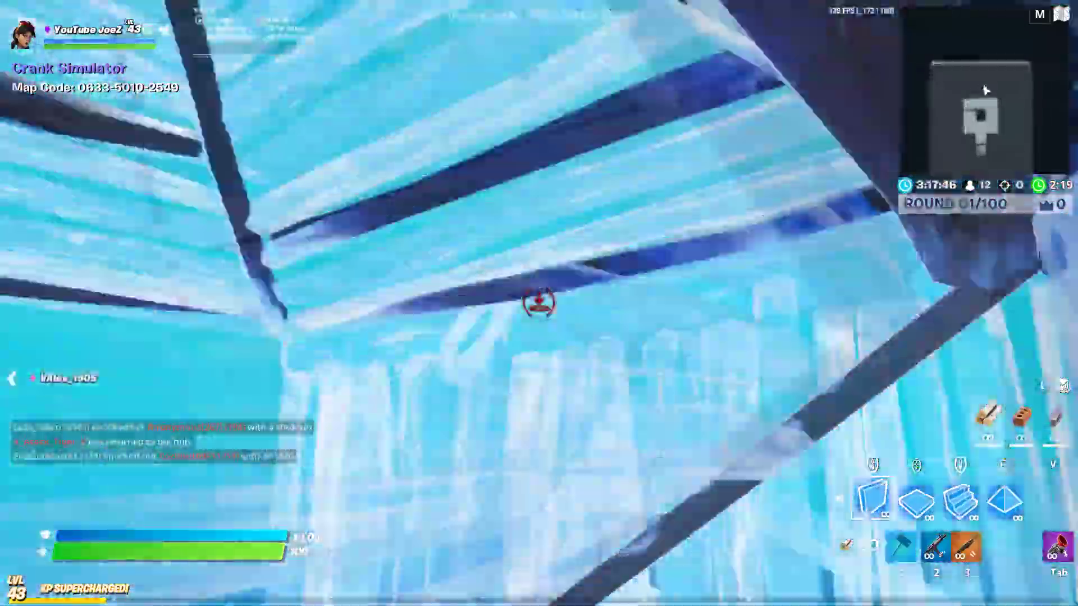
pyautogui.press('f')
pyautogui.click(539, 303)
pyautogui.press('f')
pyautogui.click(539, 303)
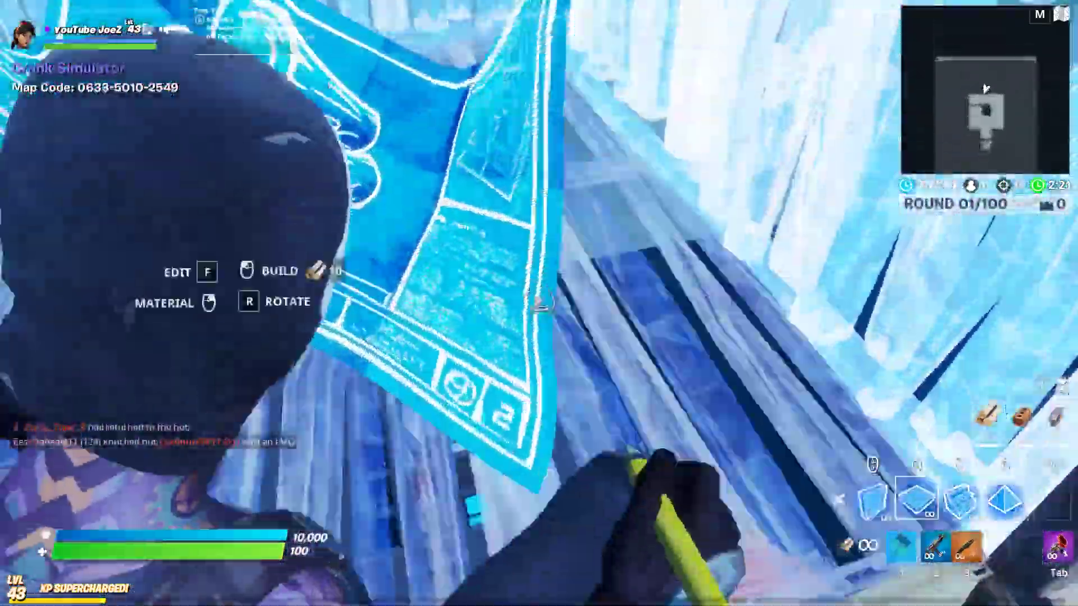
pyautogui.press('1')
pyautogui.click(539, 304)
pyautogui.click(539, 303)
pyautogui.click(539, 303)
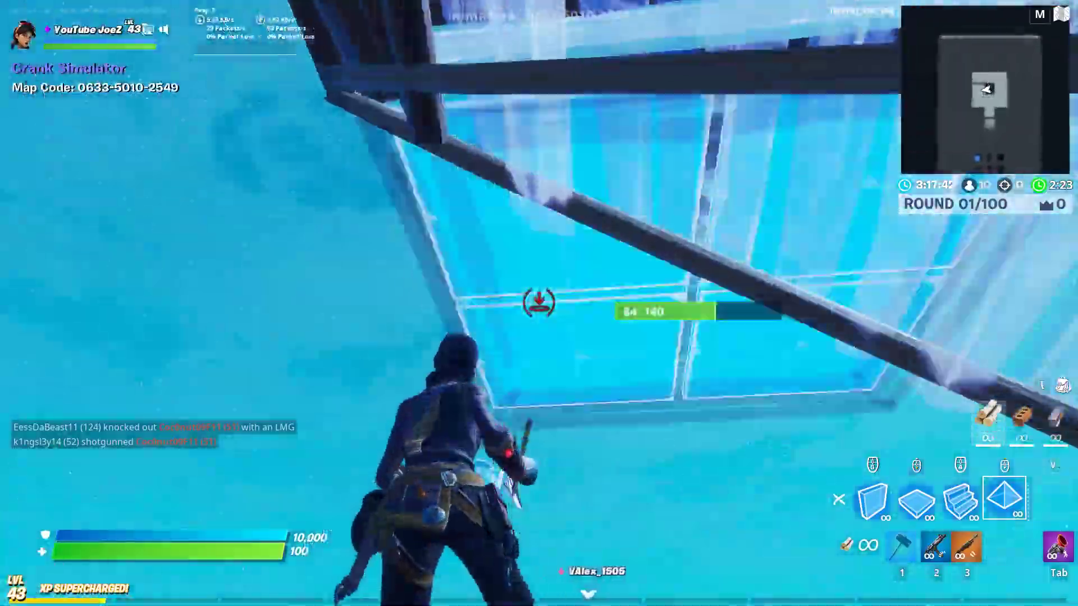
pyautogui.click(539, 303)
pyautogui.click(540, 304)
pyautogui.press('1')
pyautogui.click(539, 304)
pyautogui.click(539, 304)
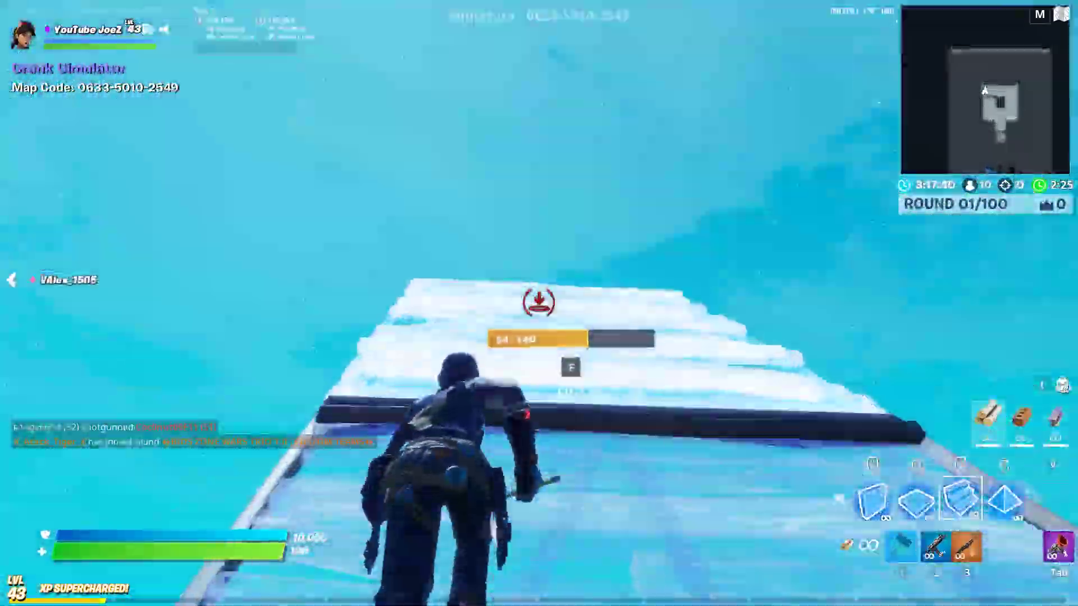
pyautogui.click(538, 304)
pyautogui.press('Escape')
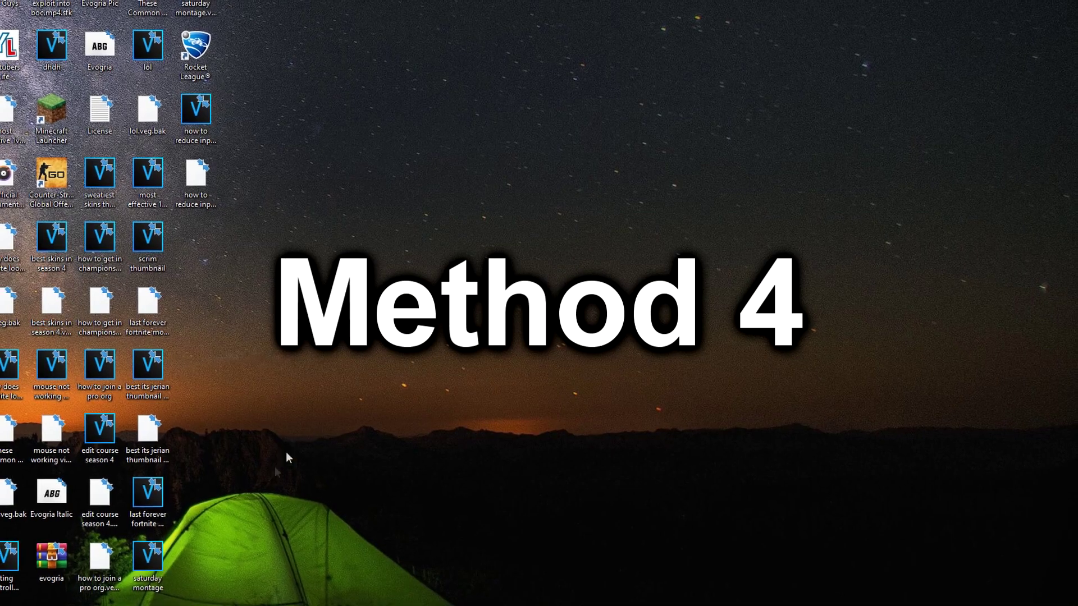
# Step: Find and open the Windows Keyboard Properties and set the character repeat rate to Fast
pyautogui.press('super+s')
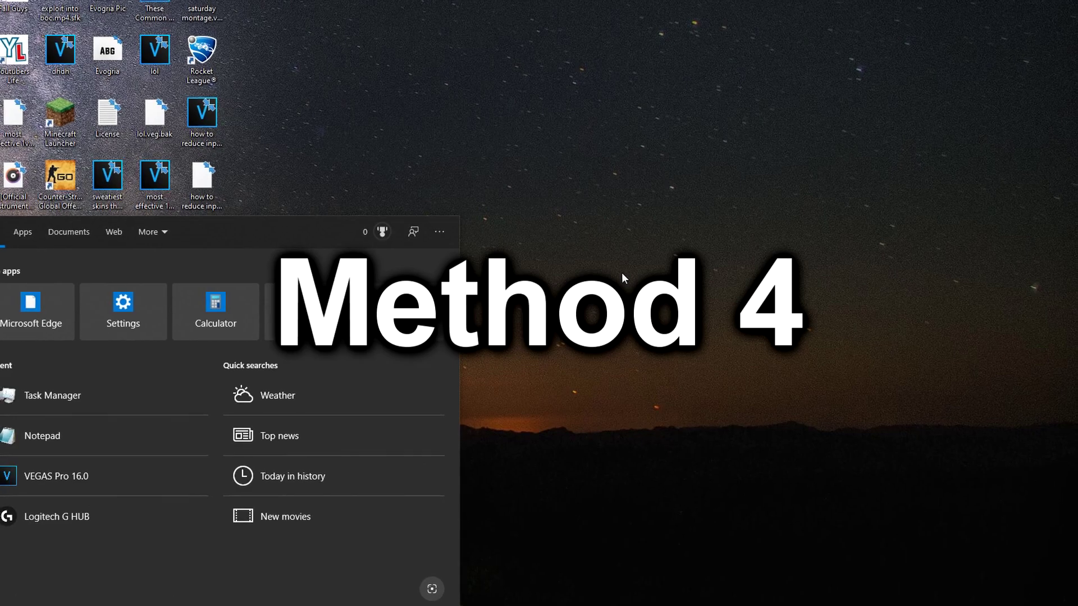
pyautogui.write('keyboard')
pyautogui.press('Return')
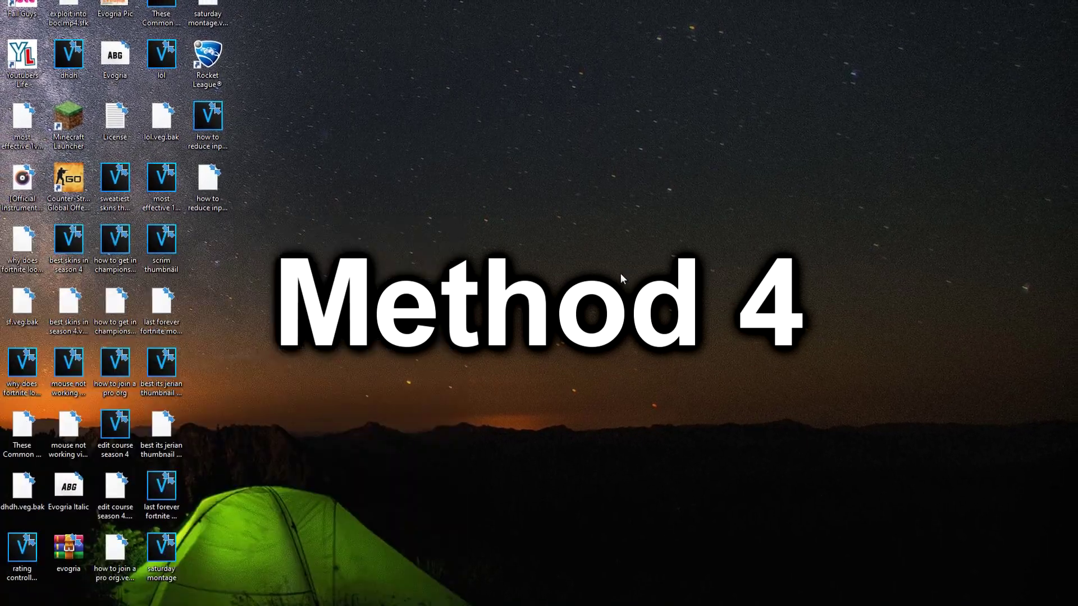
pyautogui.moveTo(205, 107); pyautogui.dragTo(589, 113)
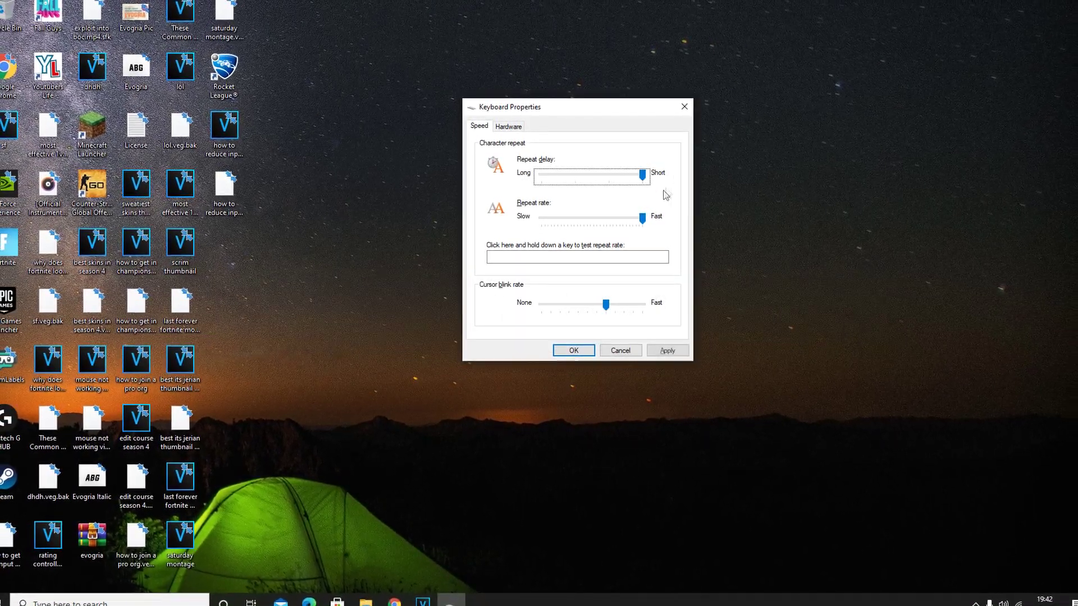
pyautogui.click(642, 218)
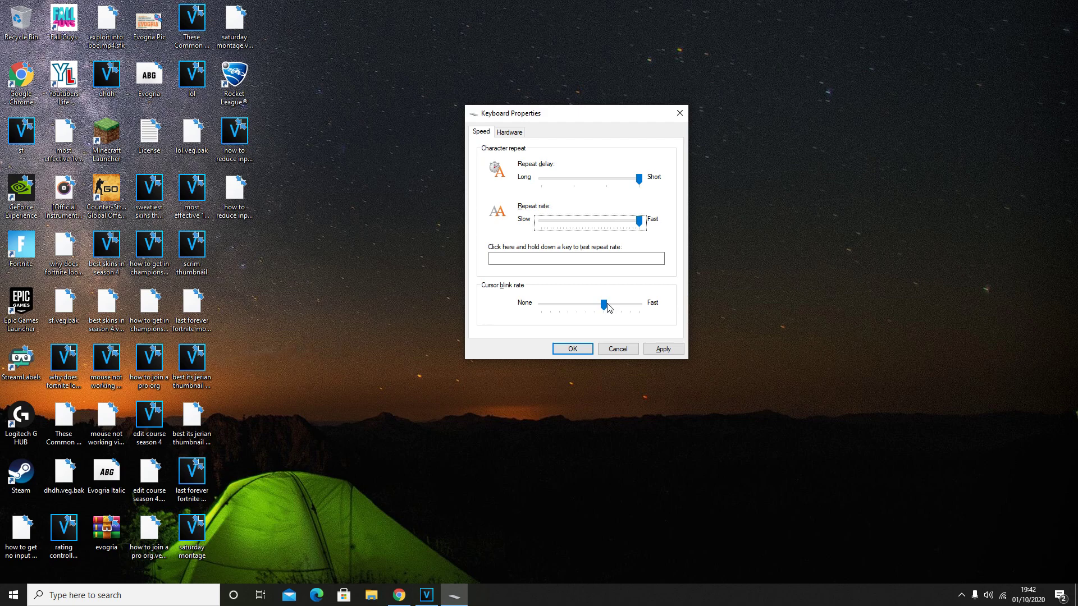
pyautogui.press('Return')
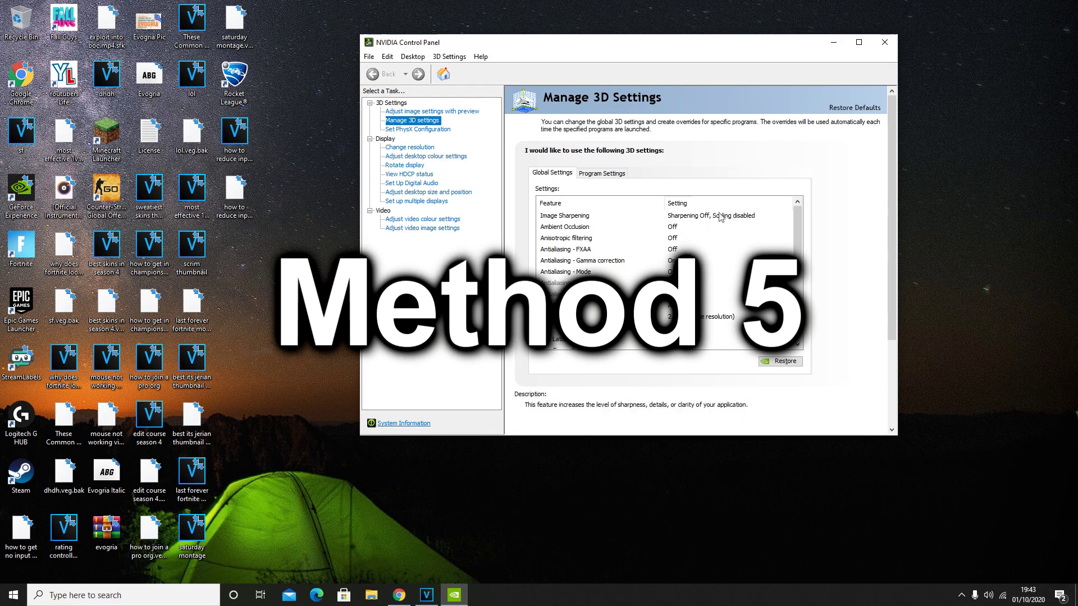
# Step: Set Low Latency Mode to Ultra in the global 3D settings of NVIDIA Control Panel
pyautogui.moveTo(798, 225); pyautogui.dragTo(795, 253)
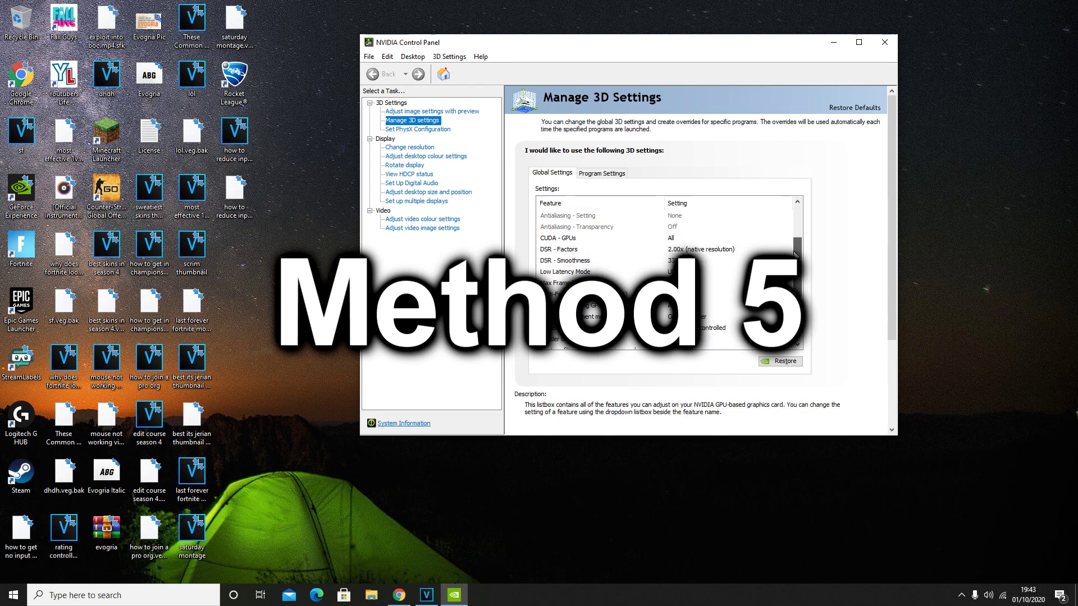
pyautogui.click(570, 273)
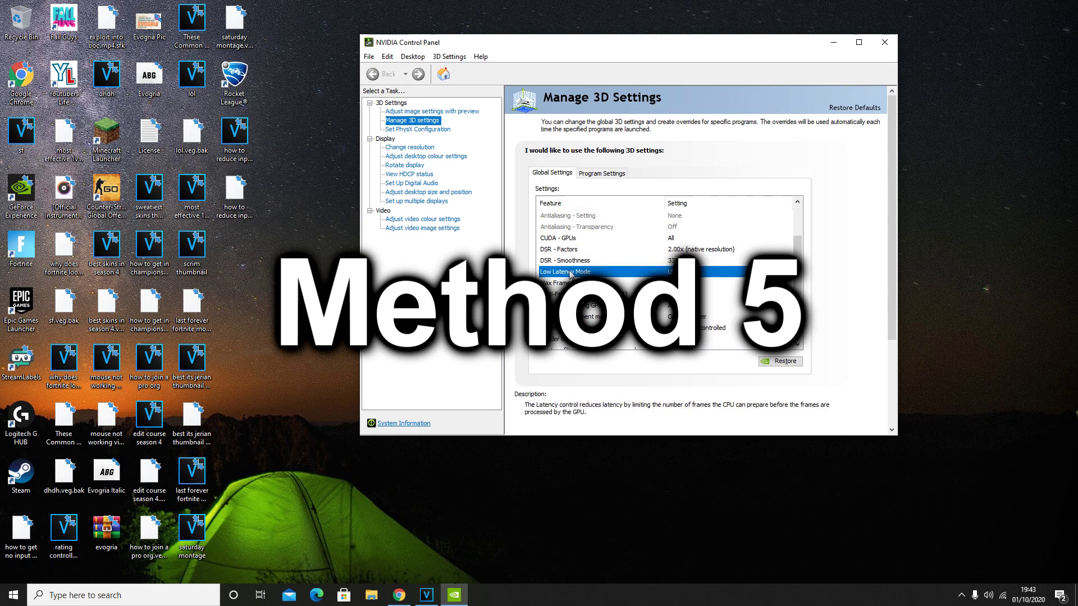
pyautogui.click(787, 272)
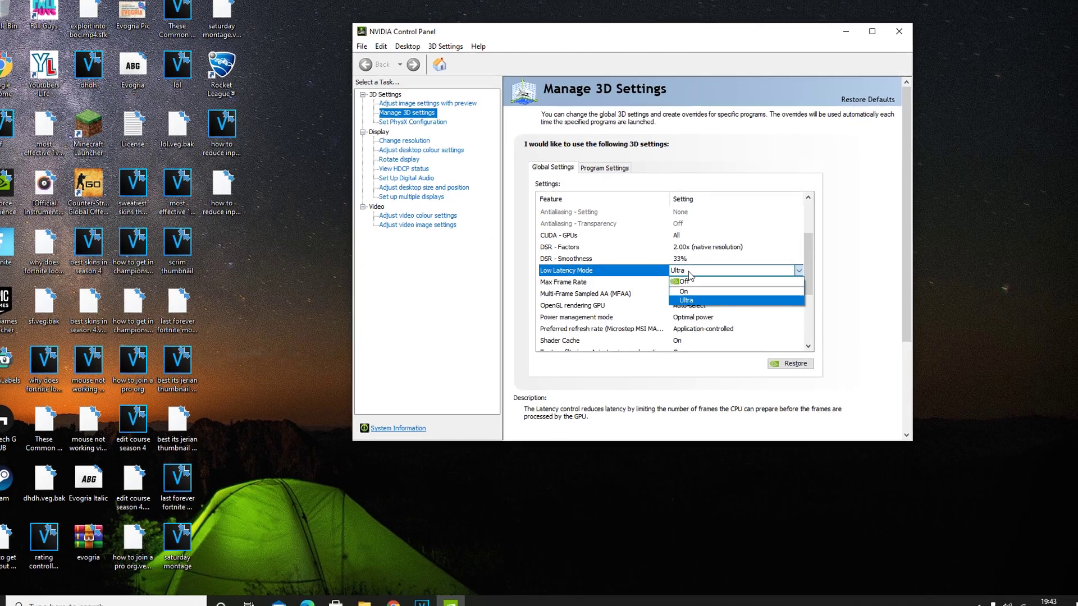
pyautogui.click(701, 301)
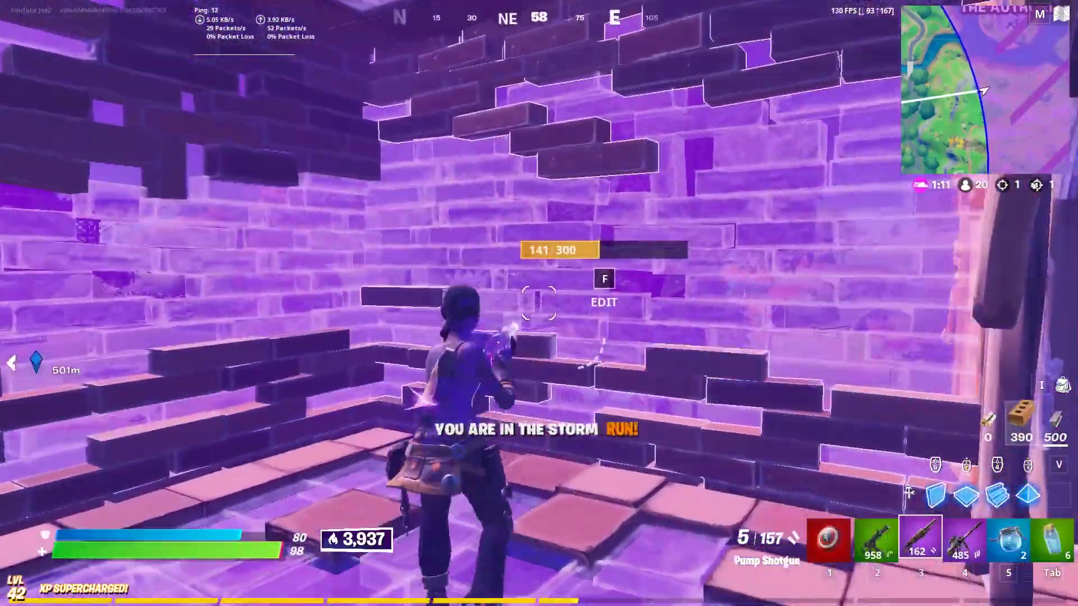
pyautogui.press('f')
pyautogui.press('f')
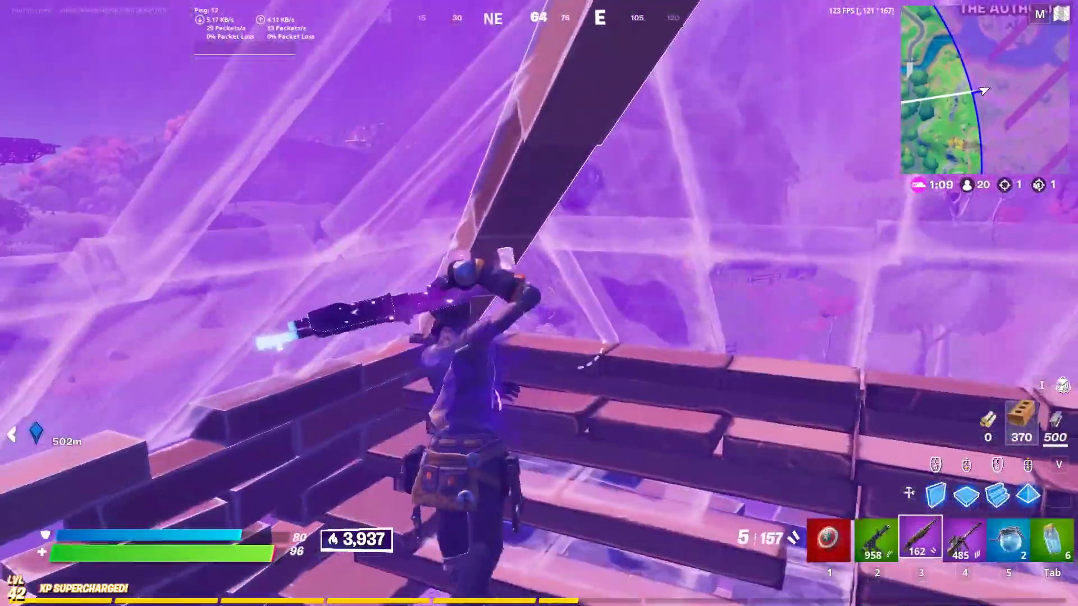
pyautogui.press('f')
pyautogui.press('w')
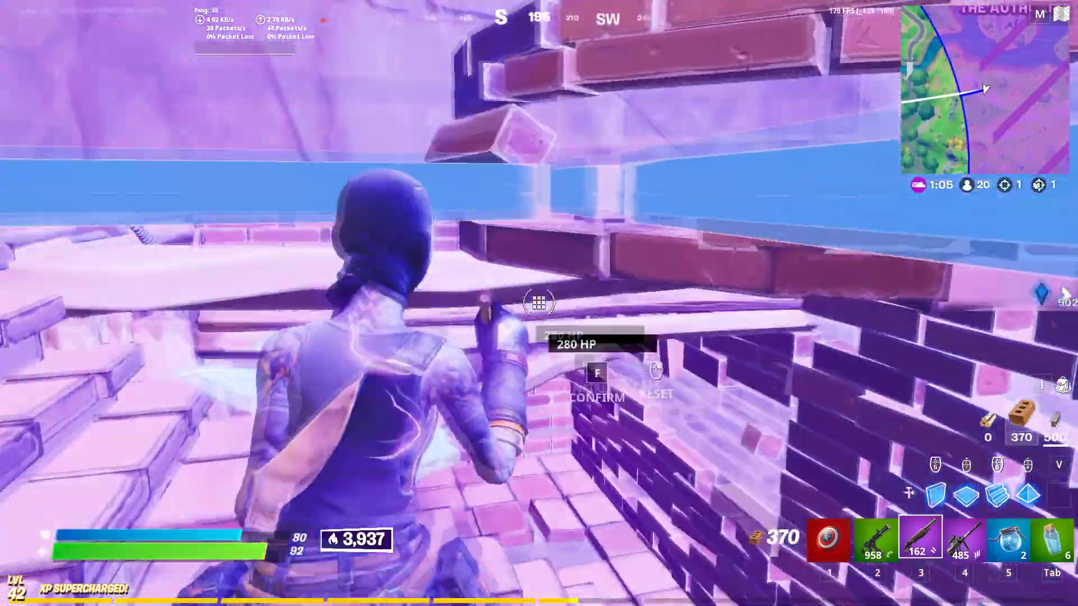
pyautogui.press('4')
pyautogui.press('f')
pyautogui.click(539, 303)
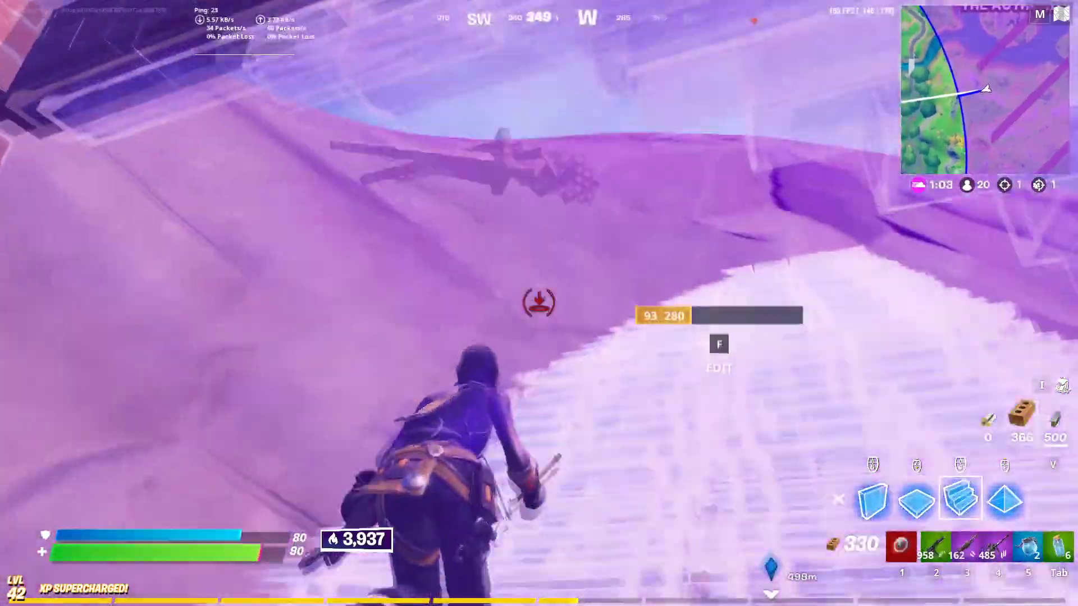
pyautogui.press('1')
pyautogui.click(539, 303)
pyautogui.press('1')
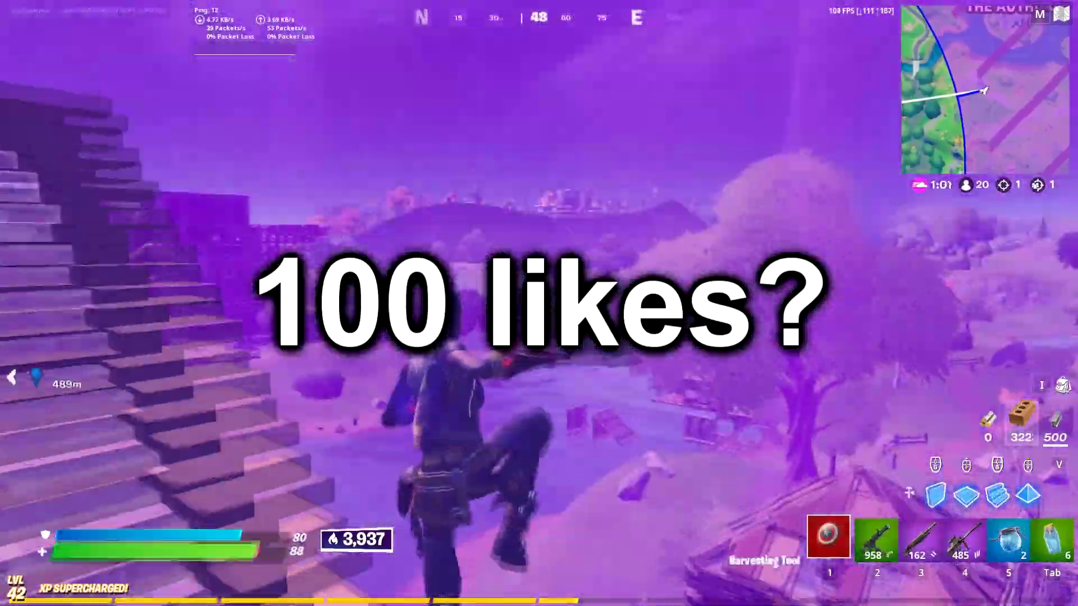
pyautogui.click(539, 303)
pyautogui.press('1')
pyautogui.click(539, 303)
pyautogui.click(539, 303)
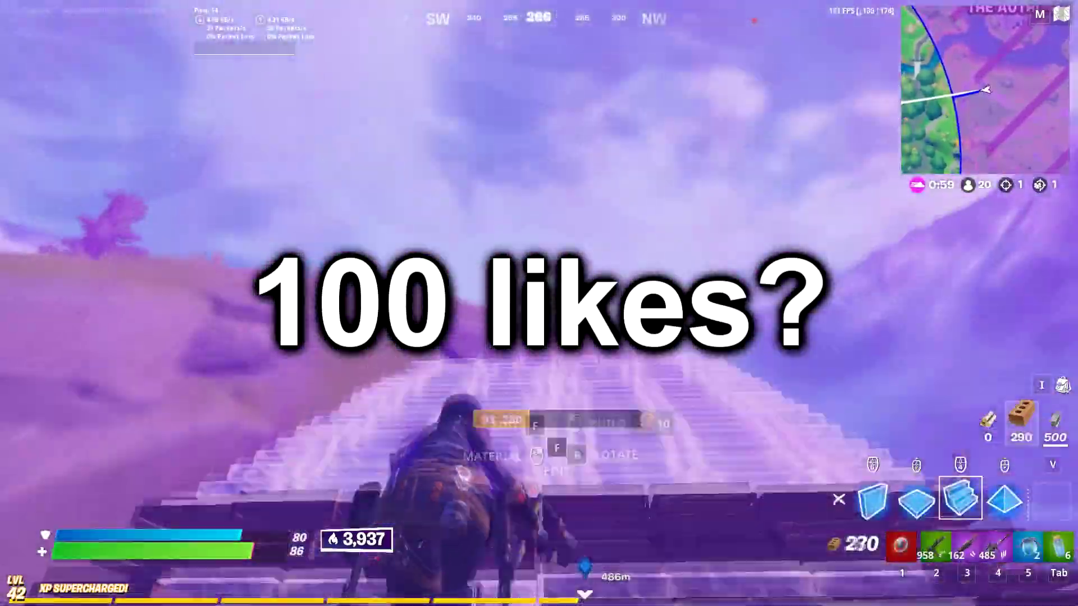
pyautogui.press('1')
pyautogui.click(539, 303)
pyautogui.press('4')
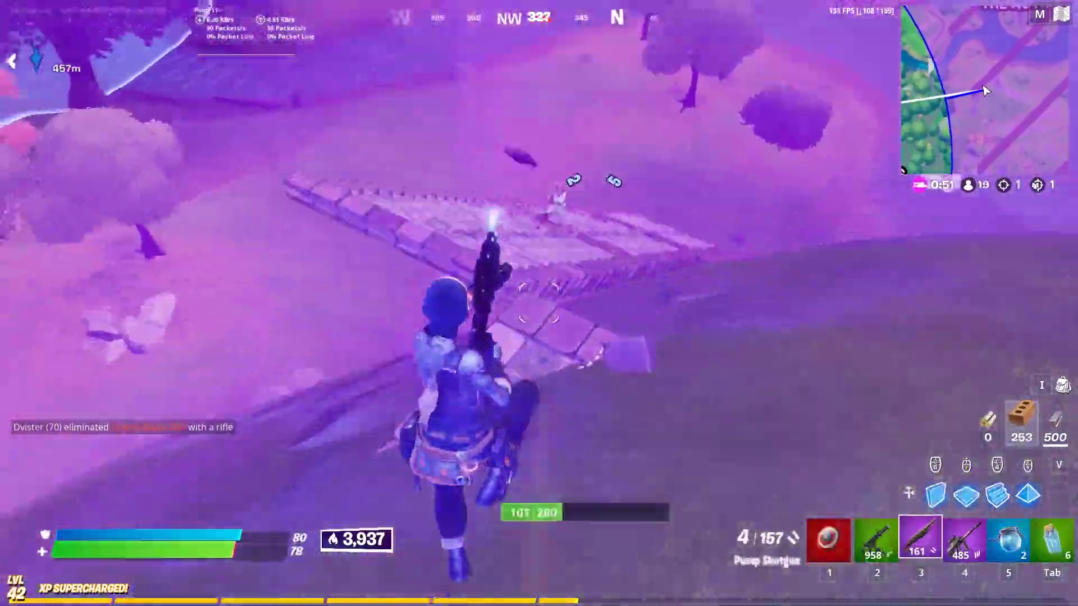
pyautogui.click(539, 304)
pyautogui.press('3')
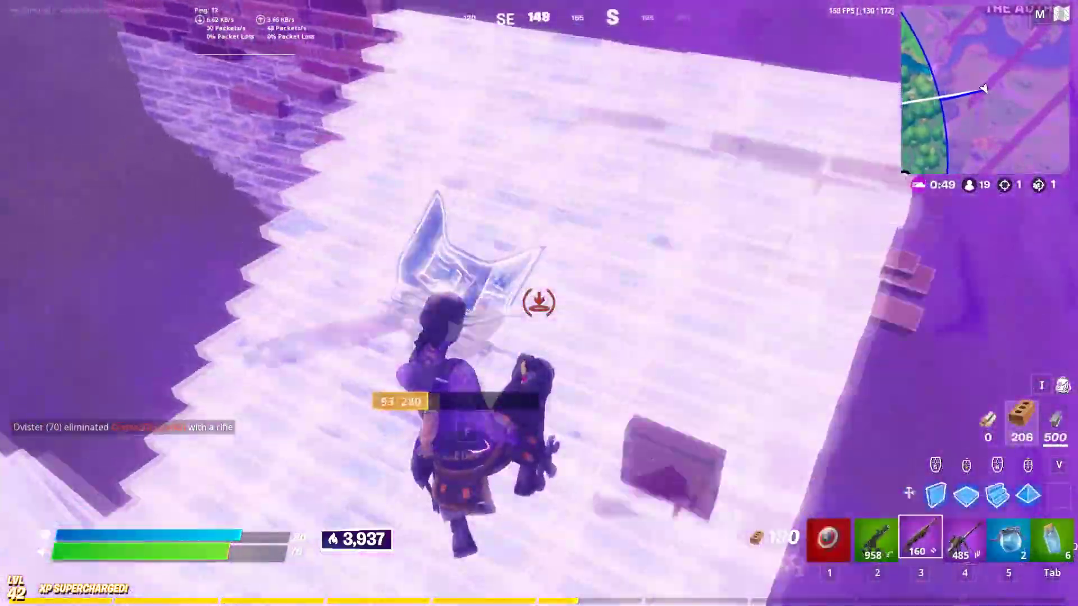
pyautogui.click(539, 304)
pyautogui.press('f')
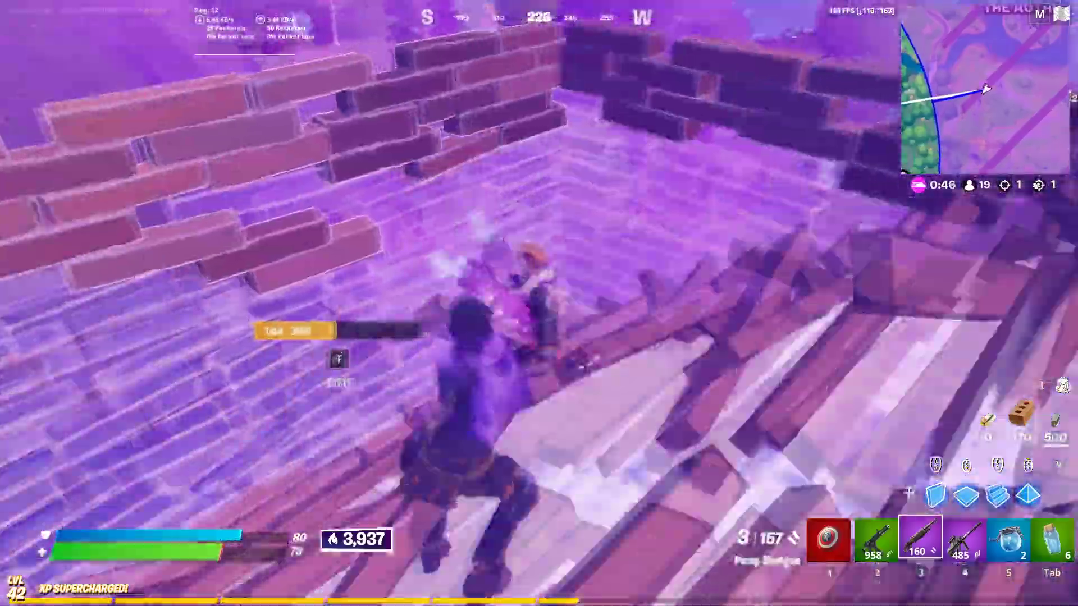
pyautogui.click(538, 304)
pyautogui.press('2')
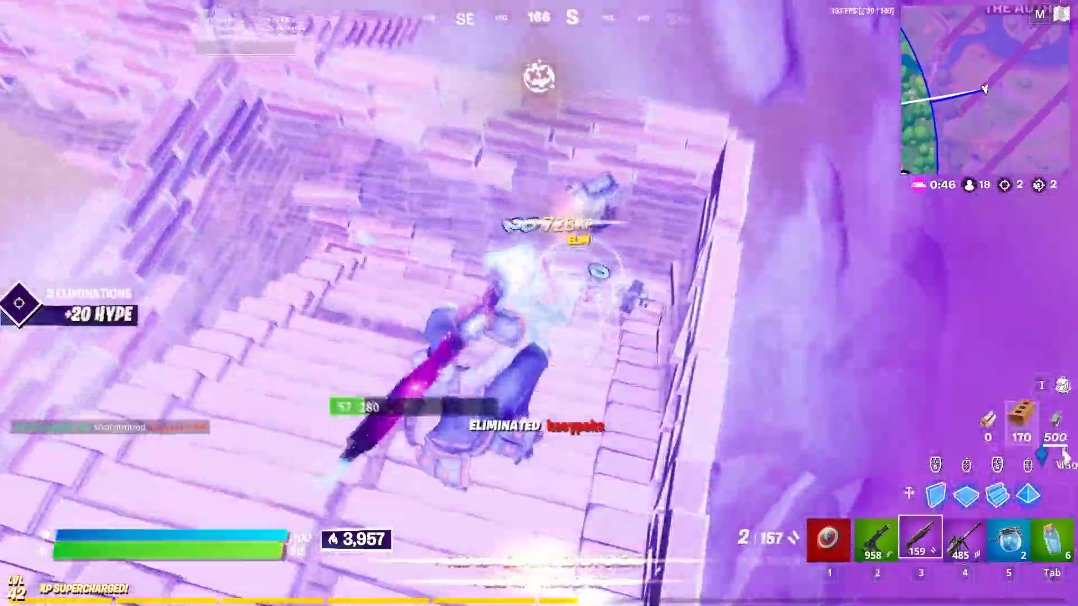
pyautogui.press('w')
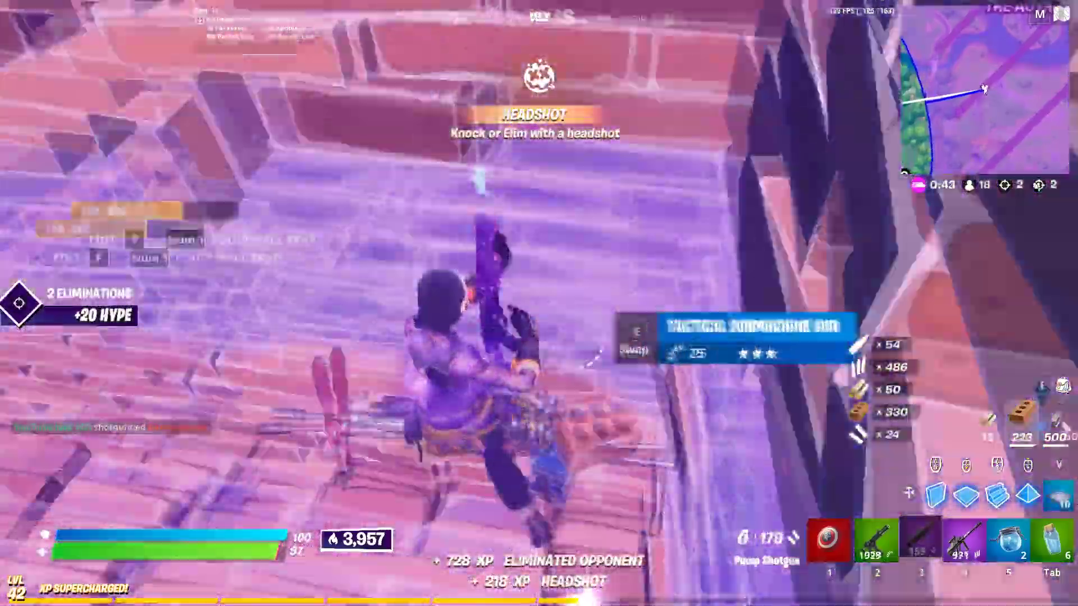
pyautogui.press('w')
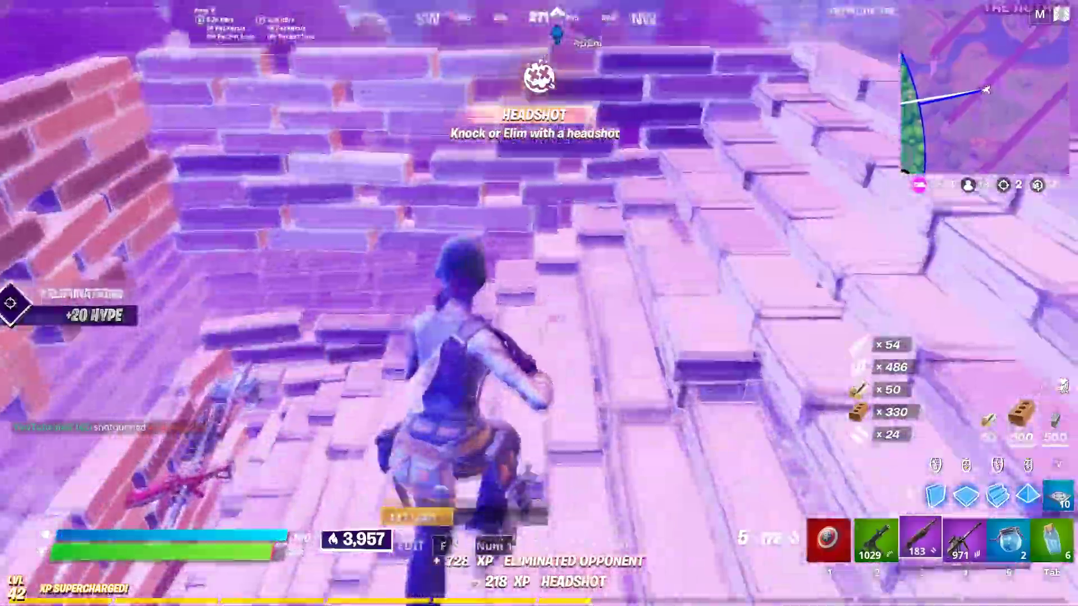
pyautogui.click(539, 303)
pyautogui.click(539, 303)
pyautogui.click(540, 304)
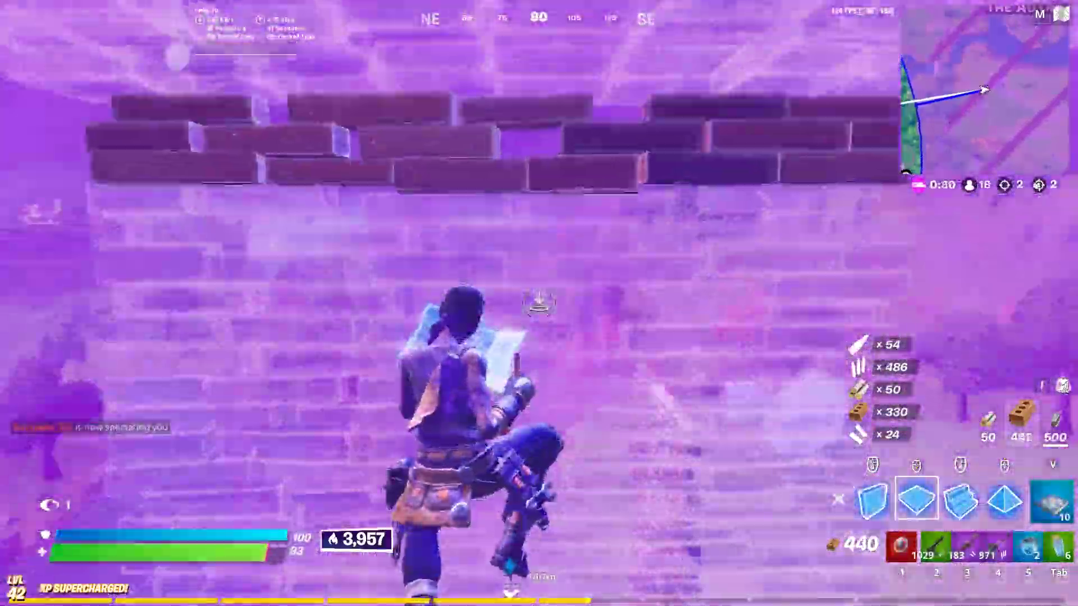
pyautogui.click(539, 303)
pyautogui.click(539, 303)
pyautogui.press('1')
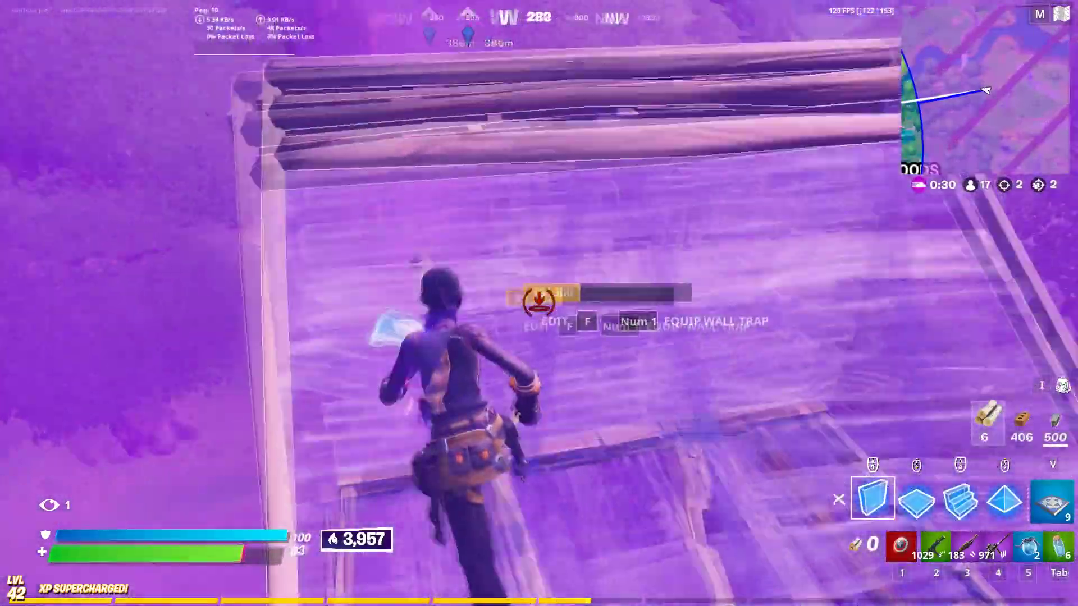
pyautogui.click(539, 303)
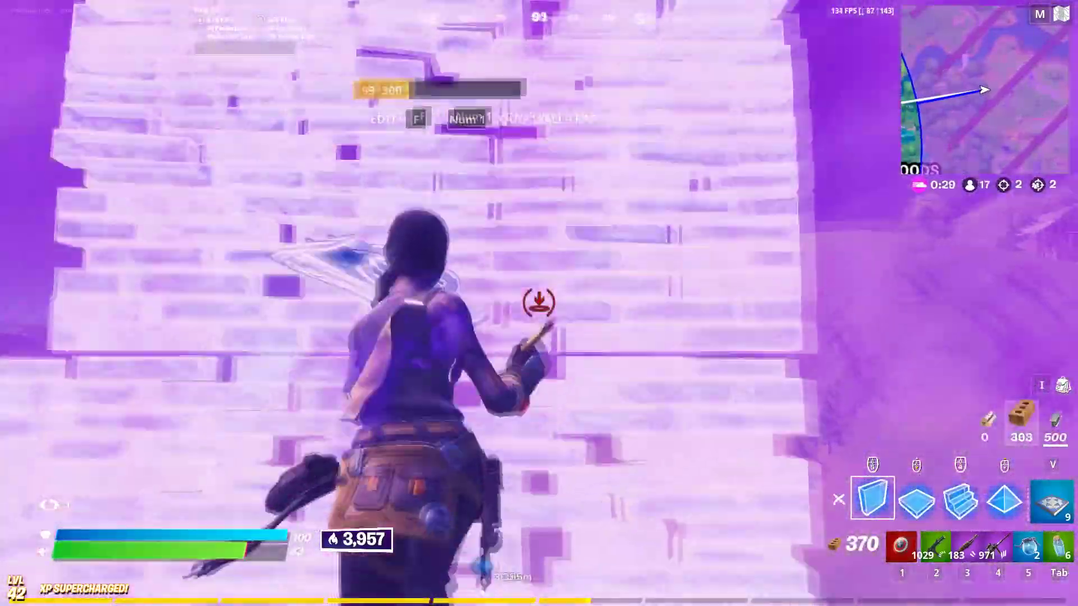
pyautogui.press('v')
pyautogui.click(539, 303)
pyautogui.press('1')
pyautogui.press('w')
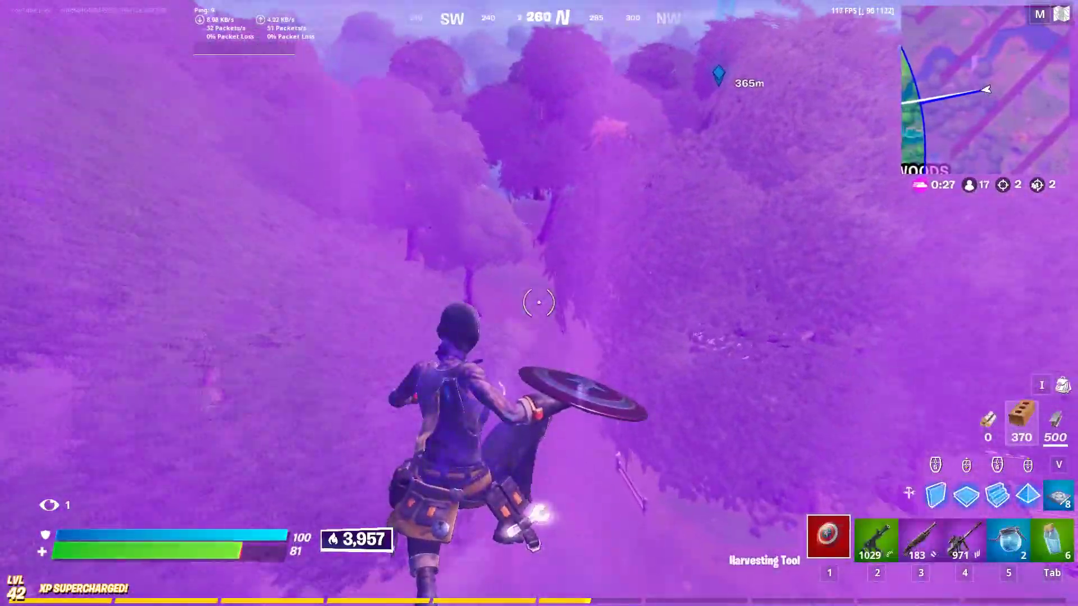
pyautogui.press('w')
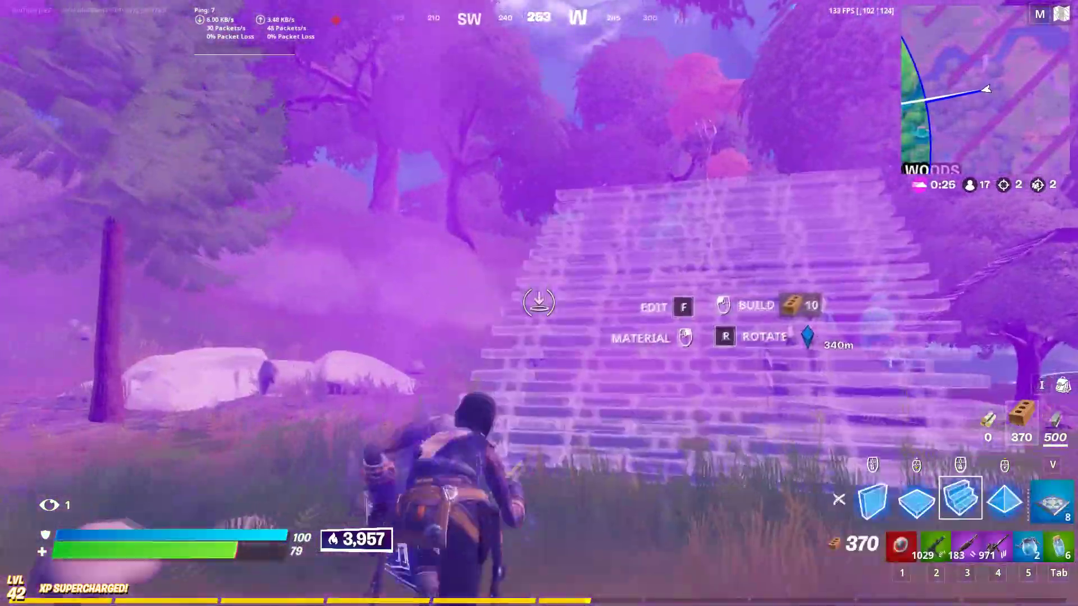
pyautogui.click(538, 303)
pyautogui.press('1')
pyautogui.click(539, 303)
pyautogui.click(539, 303)
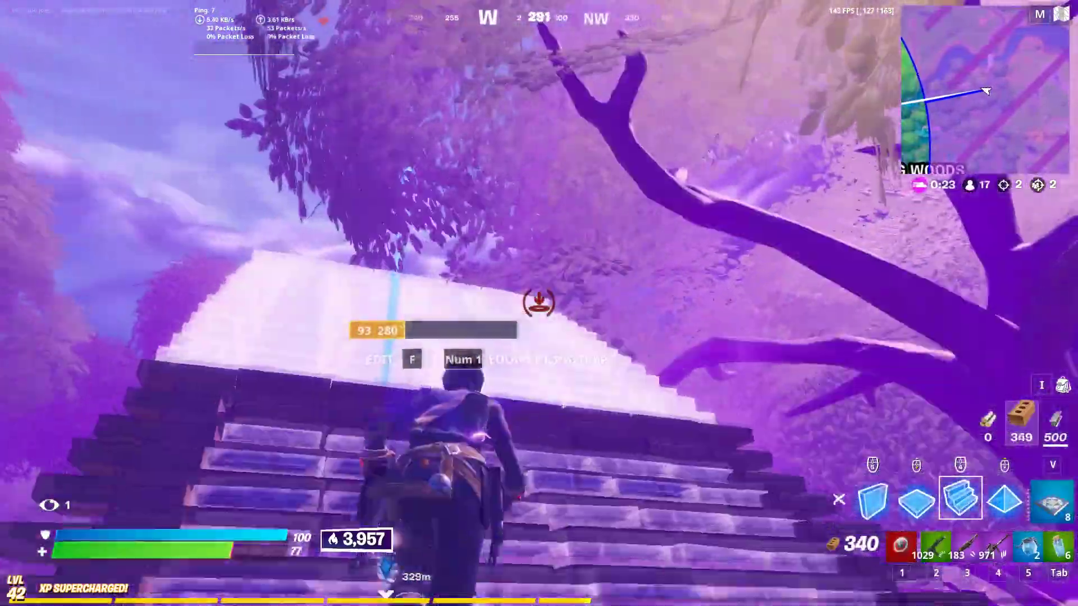
pyautogui.press('1')
pyautogui.click(539, 304)
pyautogui.press('1')
pyautogui.click(538, 304)
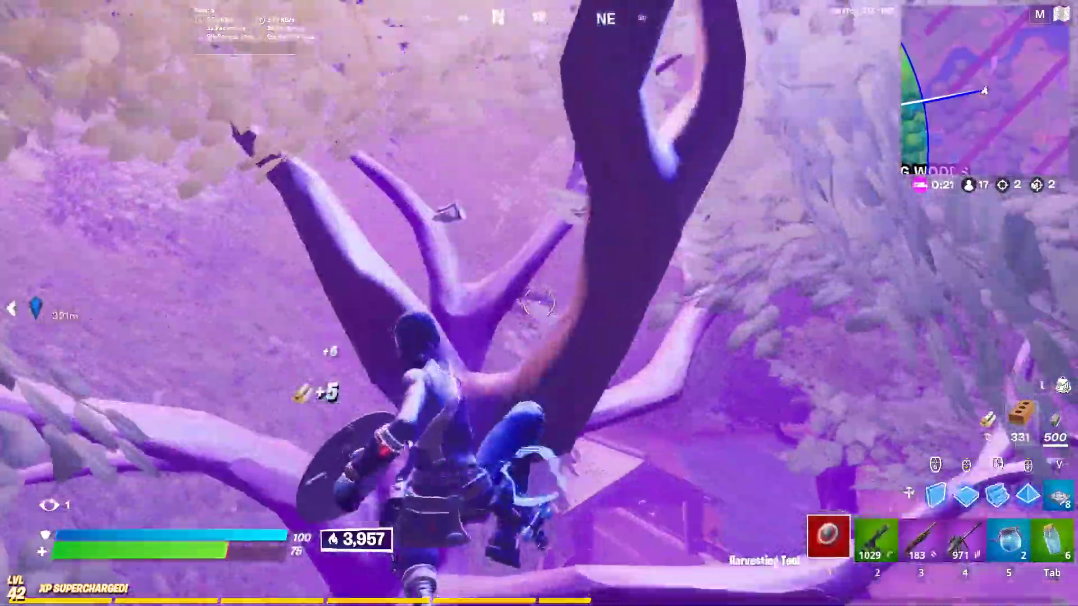
pyautogui.click(539, 303)
pyautogui.click(539, 303)
pyautogui.click(539, 303)
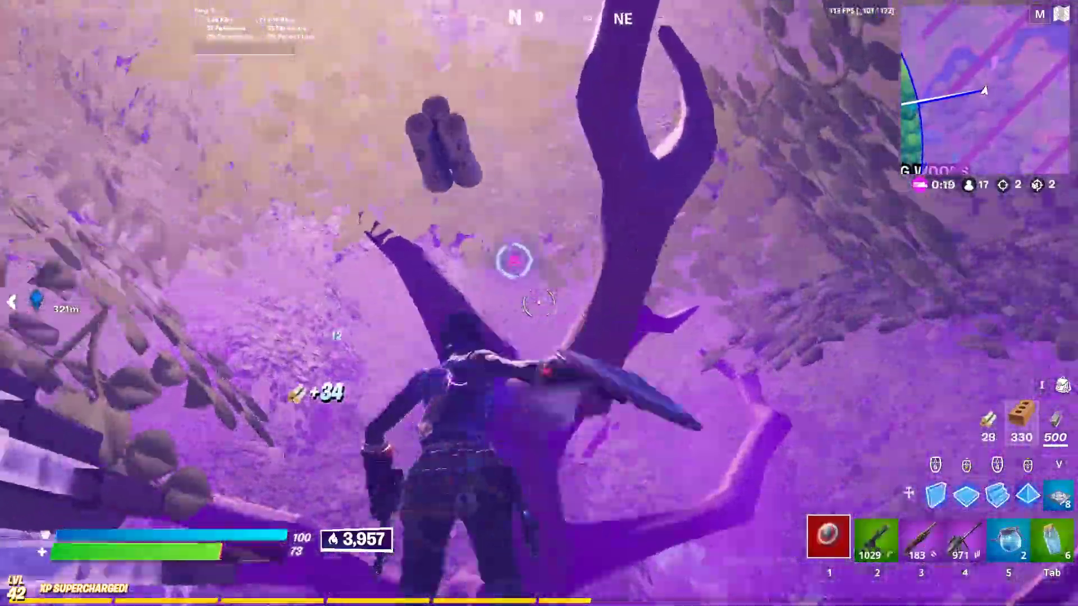
pyautogui.click(539, 303)
pyautogui.click(539, 303)
pyautogui.click(539, 303)
pyautogui.click(539, 303)
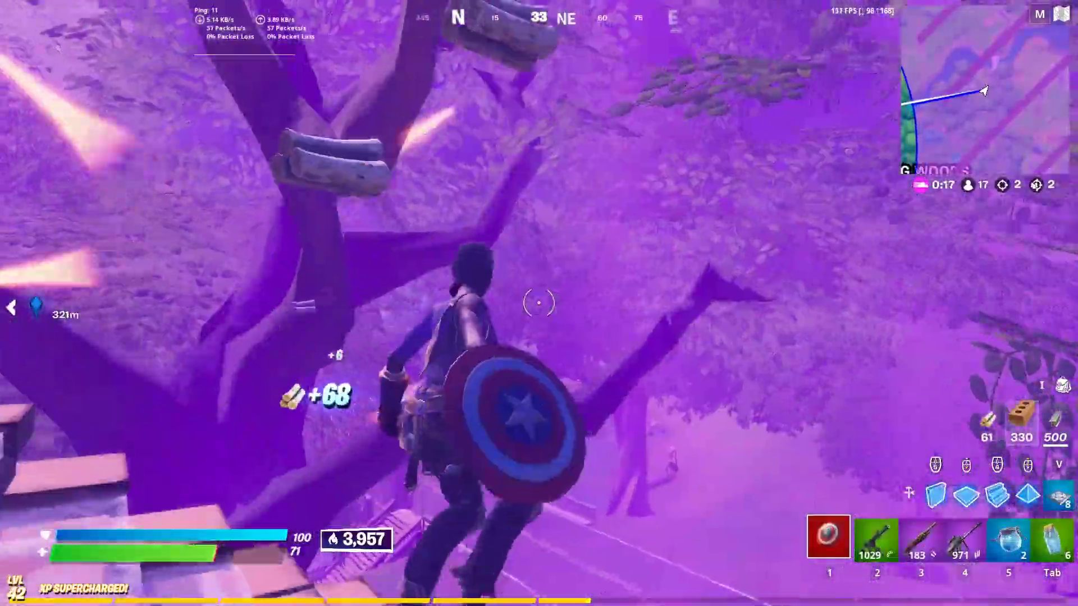
pyautogui.press('q')
pyautogui.click(539, 304)
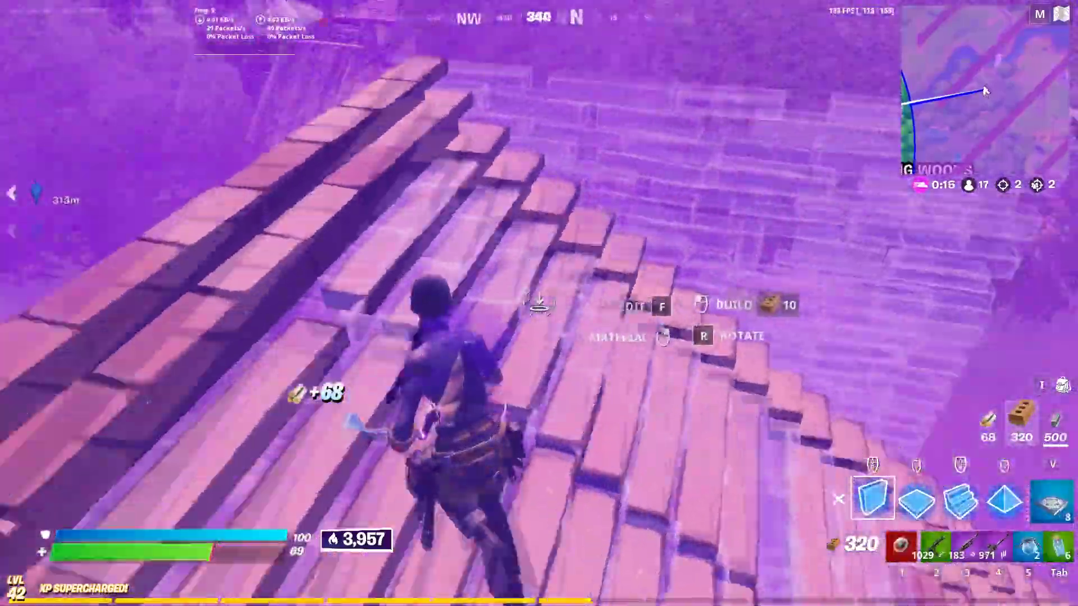
pyautogui.click(539, 303)
pyautogui.press('v')
pyautogui.click(539, 303)
pyautogui.press('1')
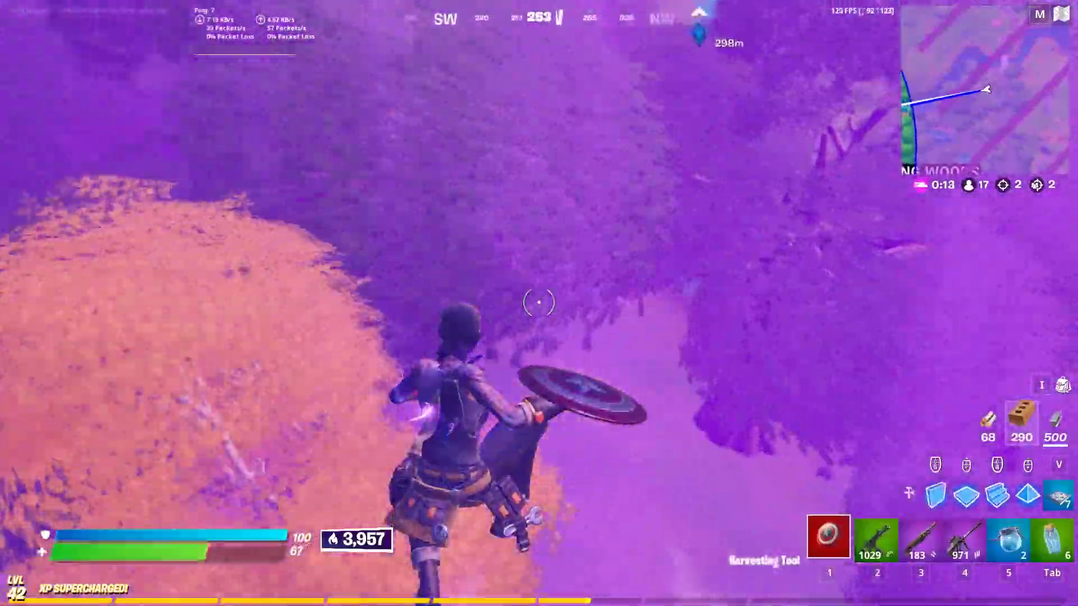
pyautogui.press('w')
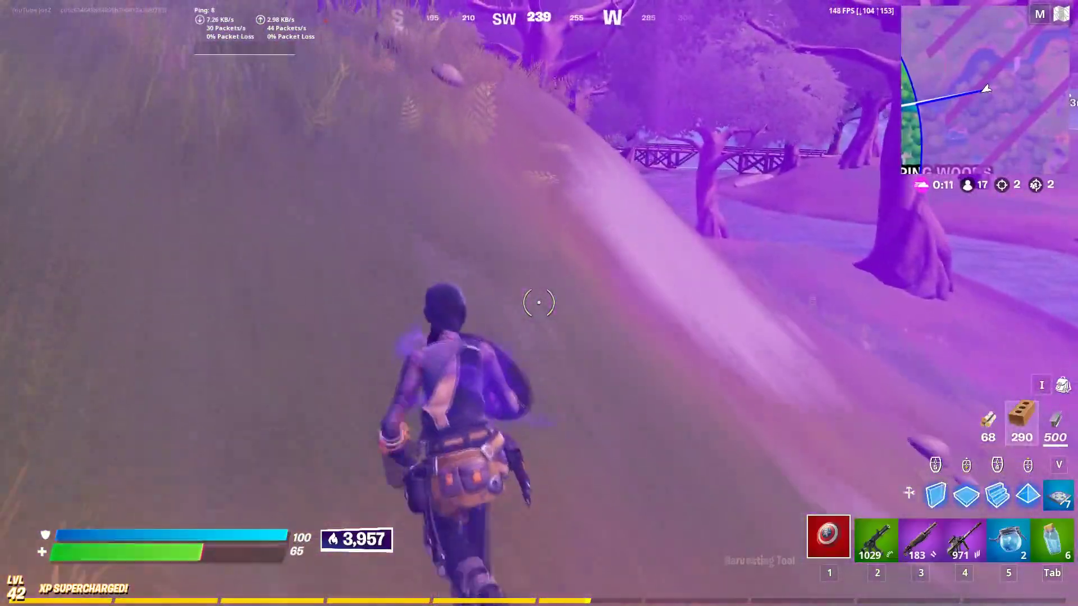
pyautogui.press('w')
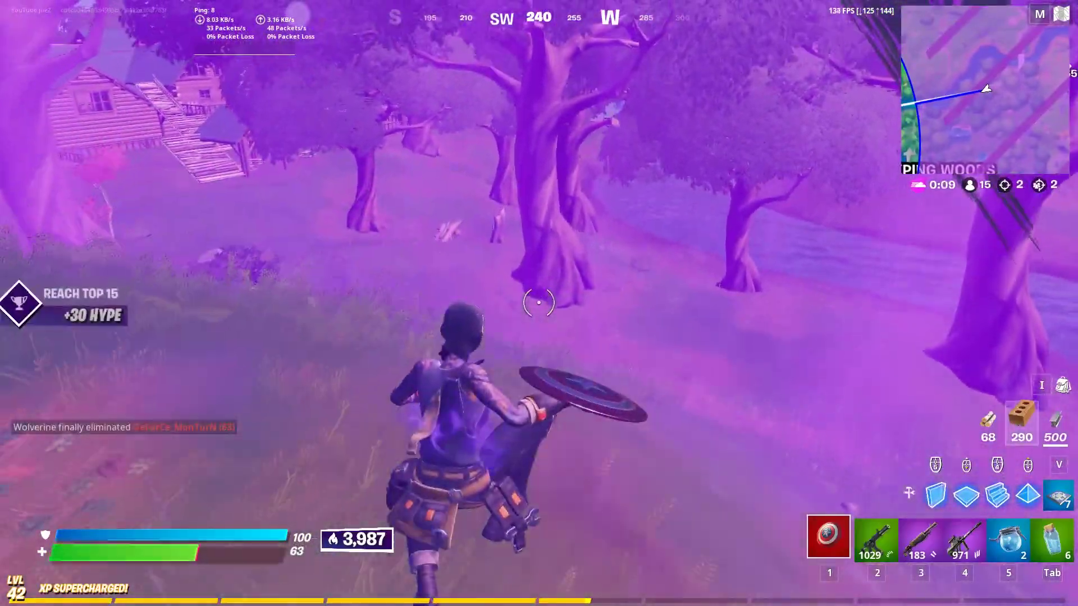
pyautogui.press('w')
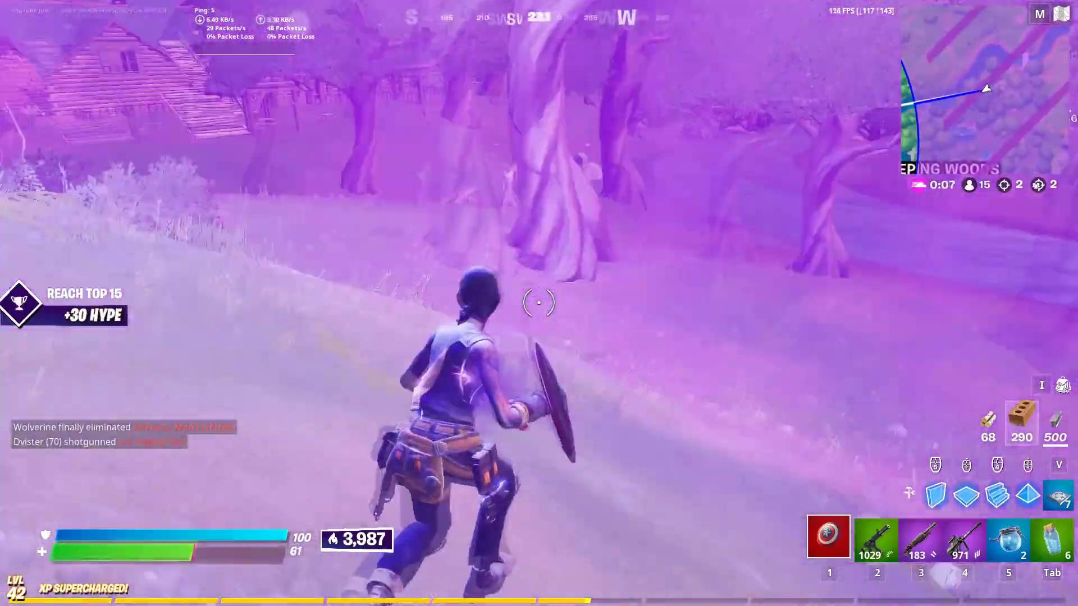
pyautogui.press('w')
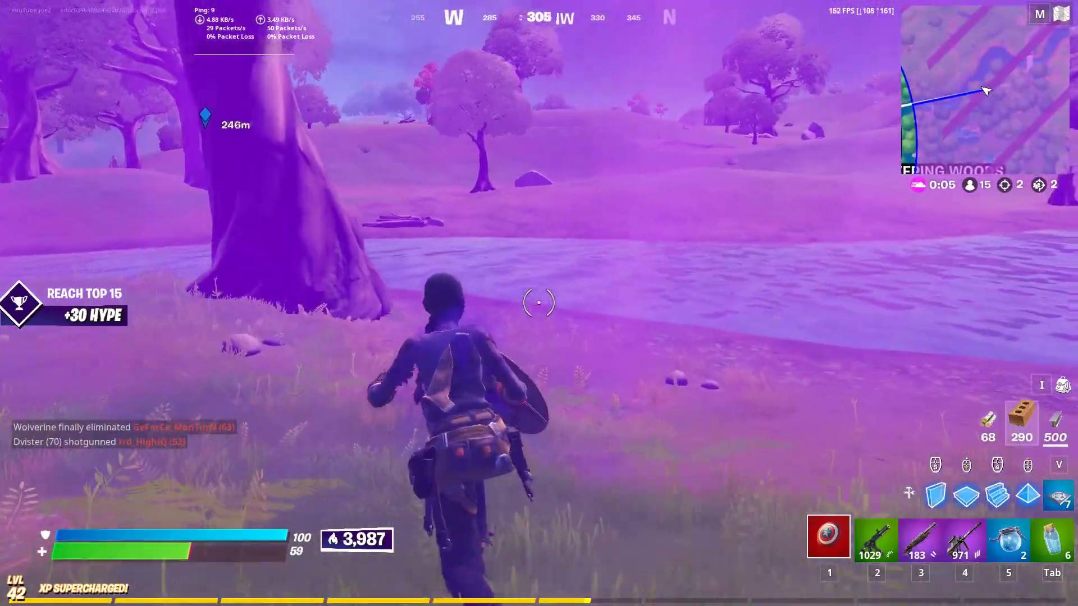
pyautogui.press('4')
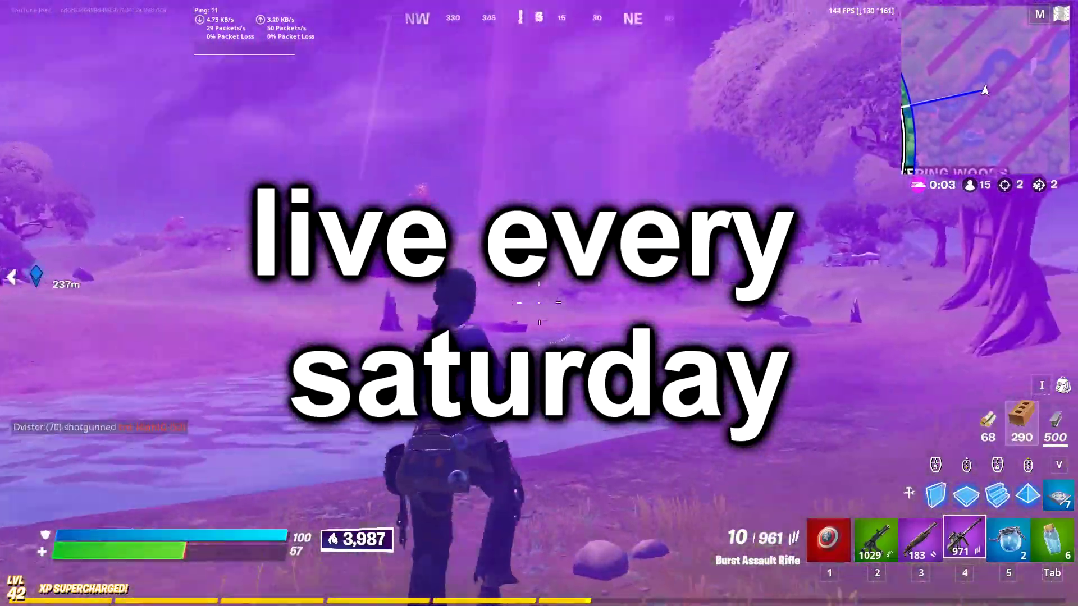
pyautogui.press('w')
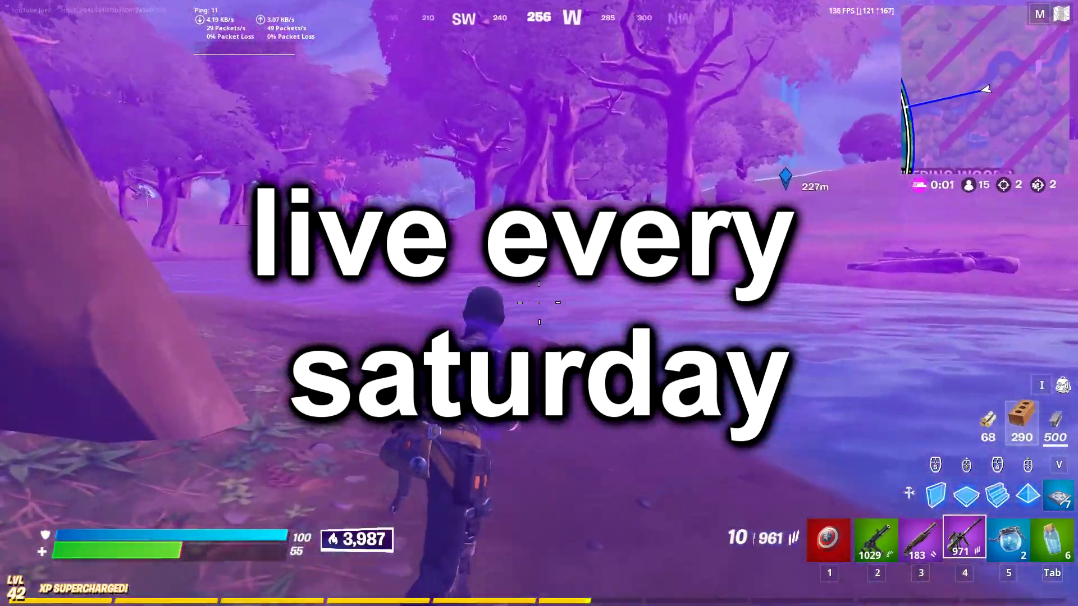
pyautogui.press('w')
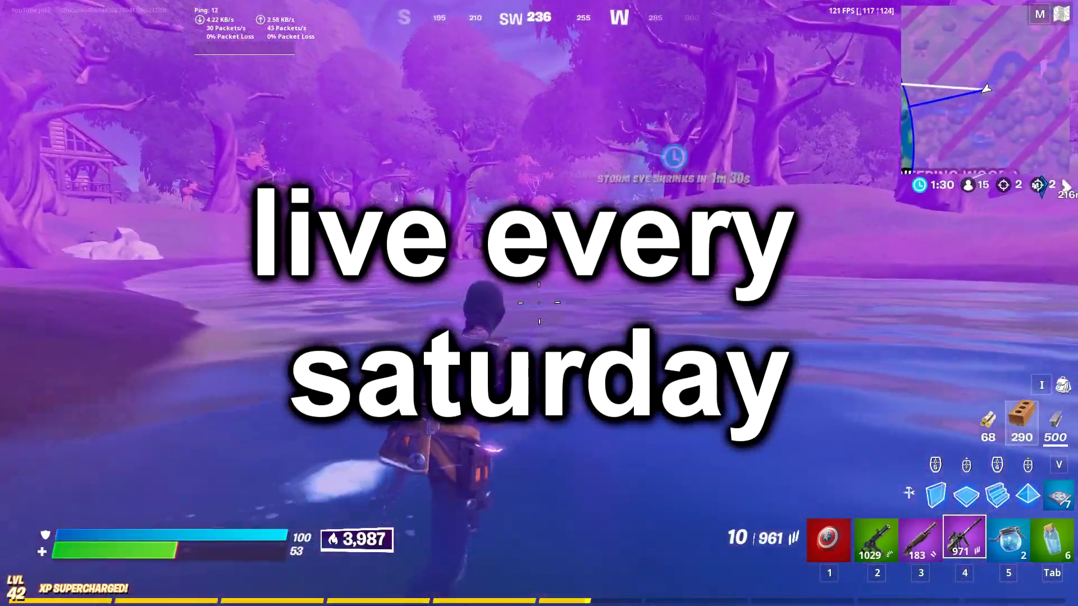
pyautogui.press('w')
pyautogui.press('space')
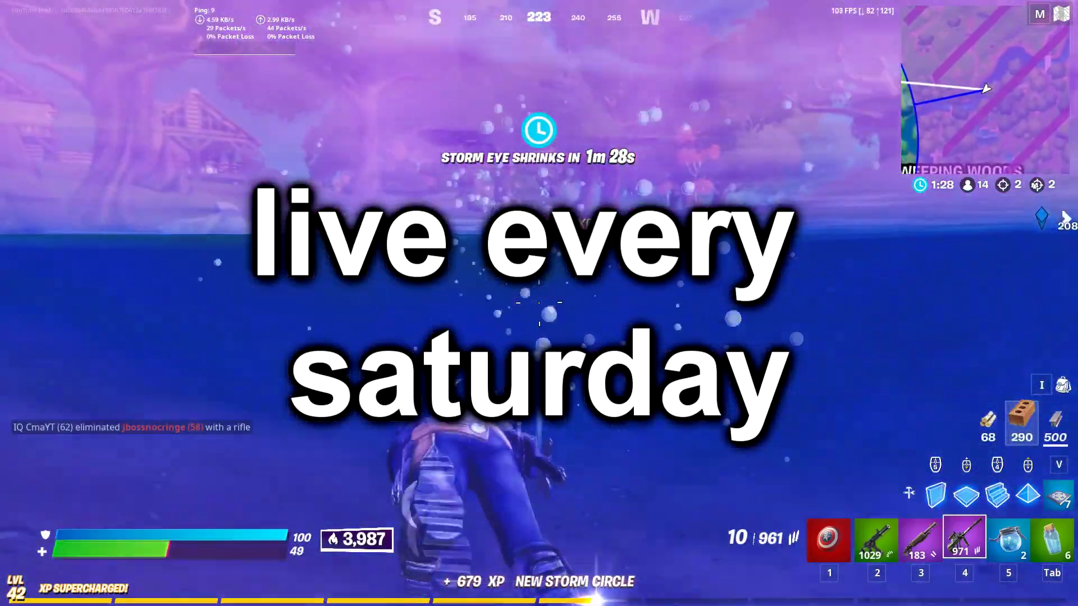
pyautogui.press('w')
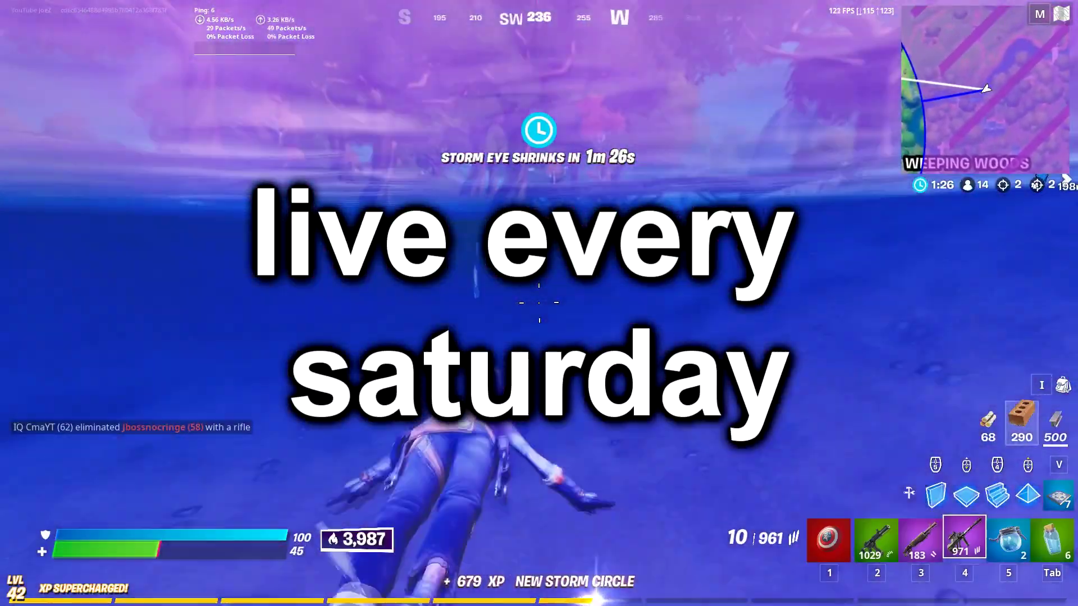
pyautogui.press('w')
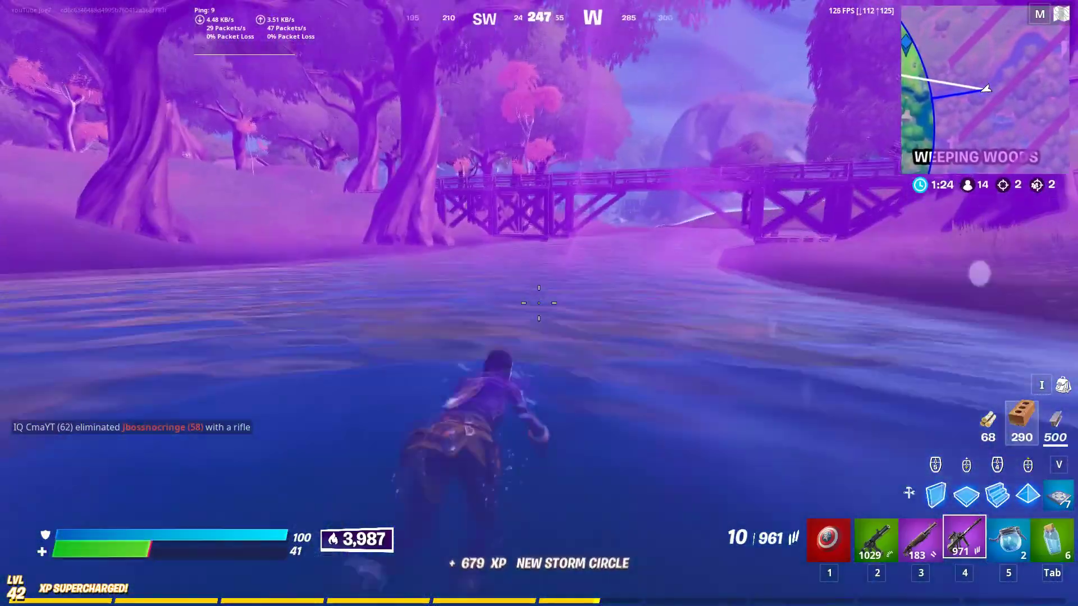